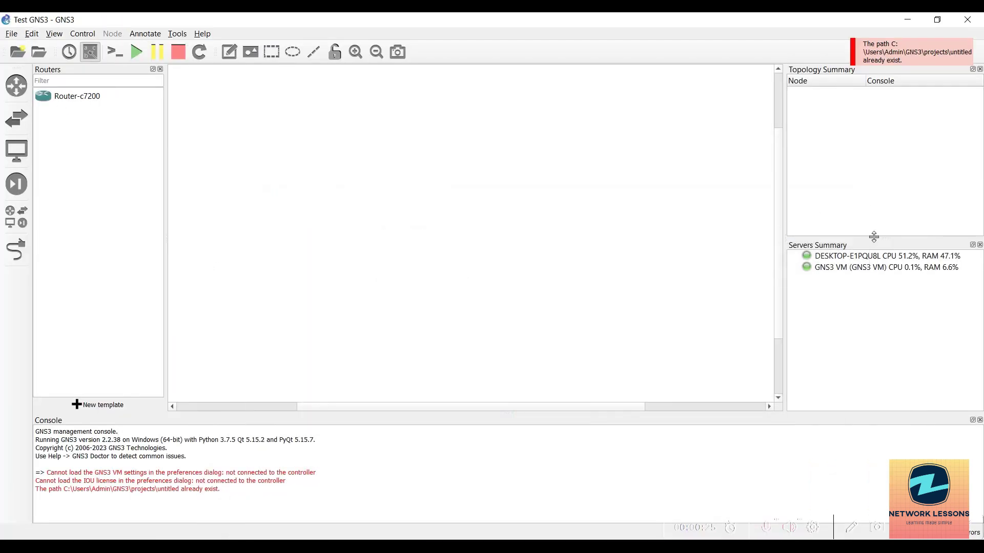
Check the GNS3 VM entry in the servers summary and the available switch and router devices, including SW-2961 and Router-c7200.
{"action": "left_click", "coordinate": [876, 270]}
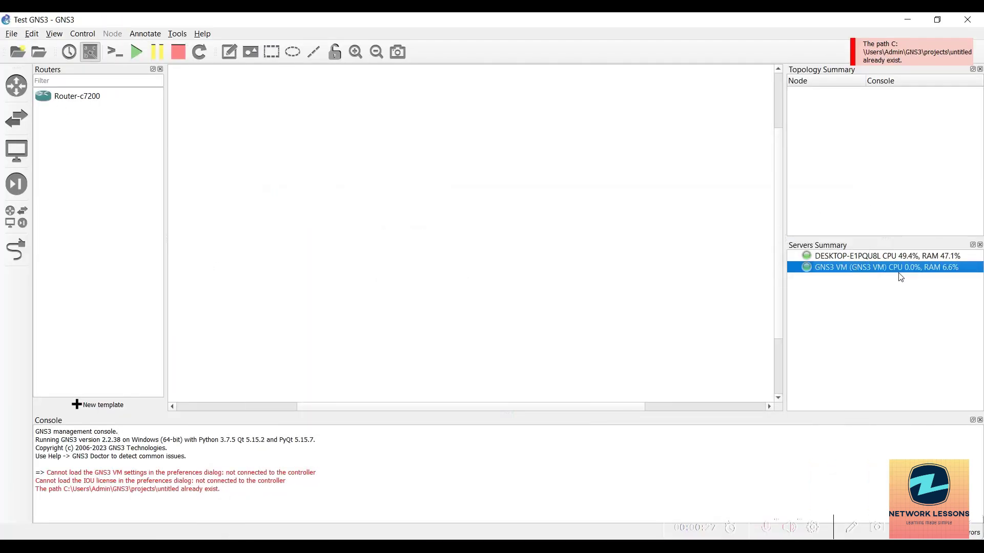
{"action": "mouse_move", "coordinate": [901, 277]}
{"action": "left_click", "coordinate": [16, 118]}
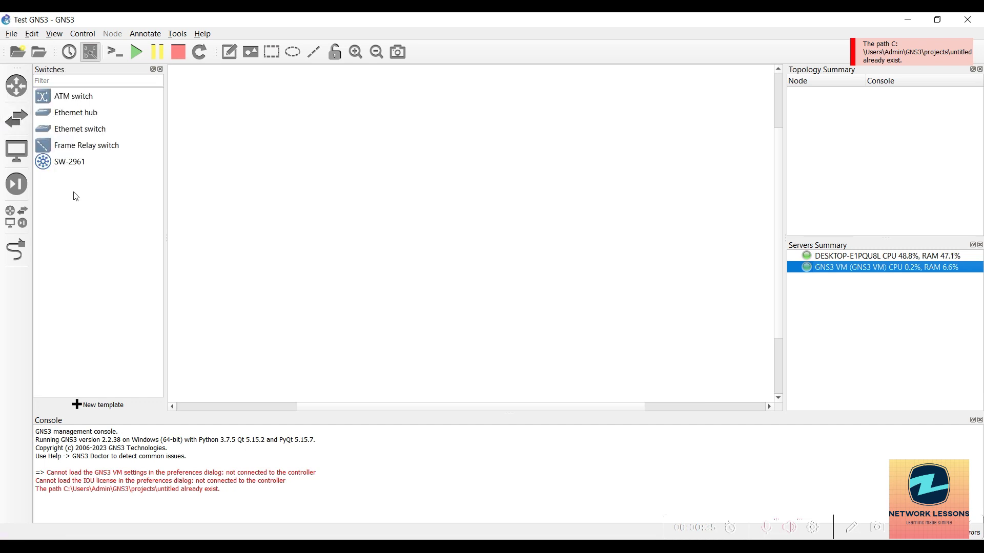
{"action": "left_click", "coordinate": [77, 164]}
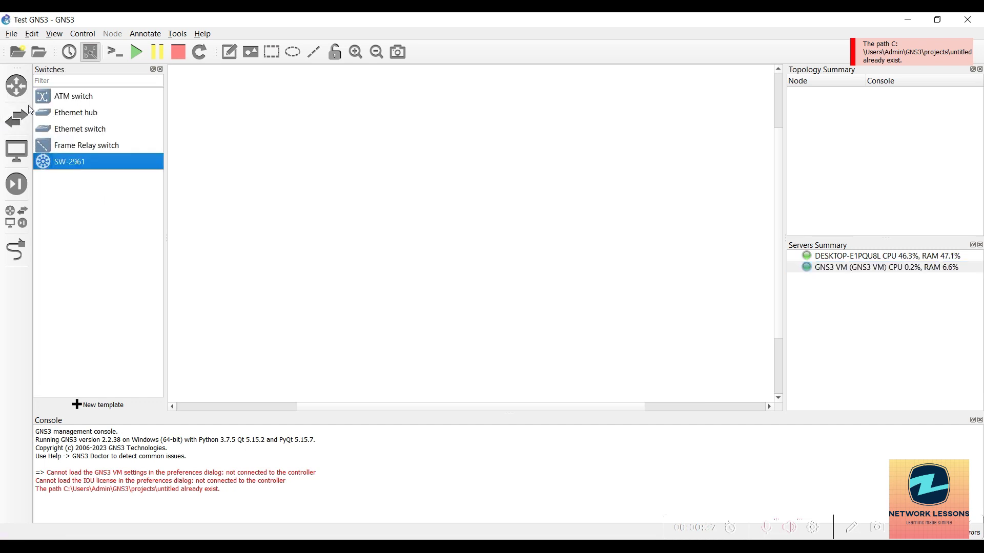
{"action": "left_click", "coordinate": [17, 85]}
{"action": "left_click", "coordinate": [77, 98]}
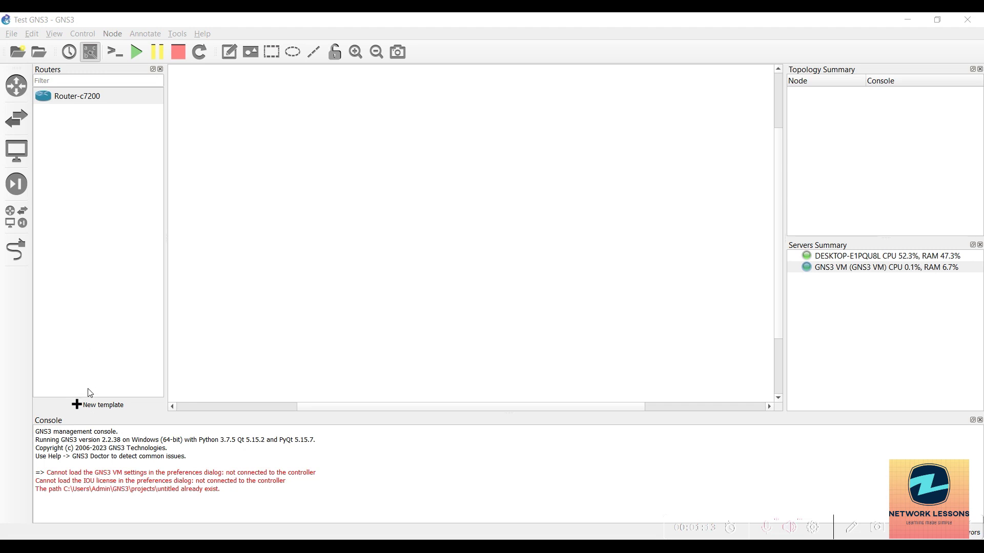
Start a new template from the GNS3 server for the Cisco IOSv router, installing on the GNS3 VM with the Qemu settings unchanged.
{"action": "left_click", "coordinate": [95, 407]}
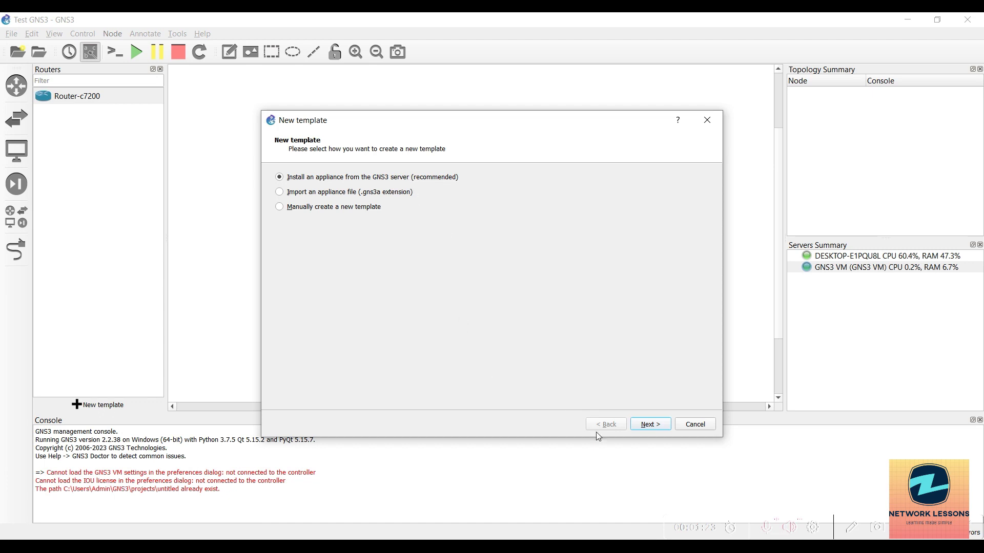
{"action": "left_click", "coordinate": [649, 424]}
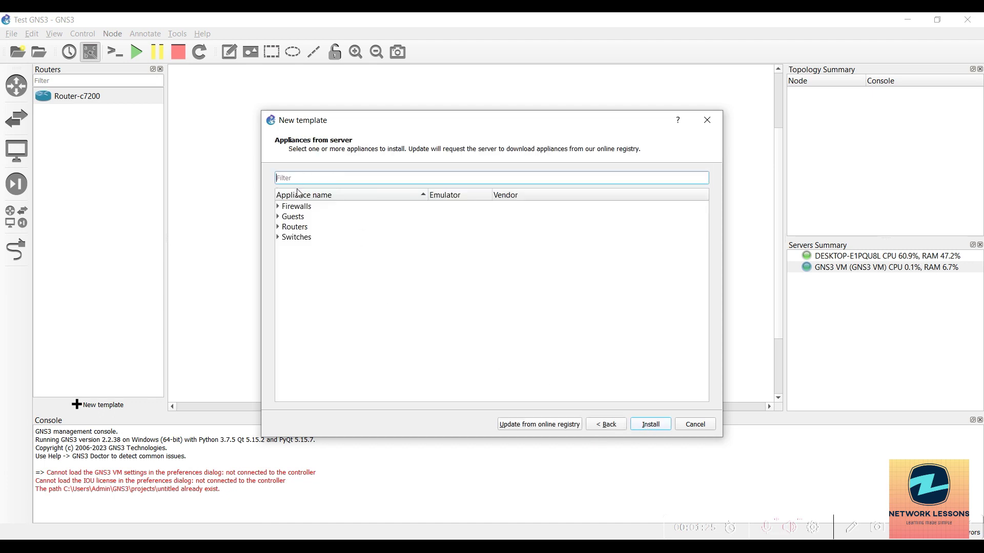
{"action": "left_click", "coordinate": [278, 228]}
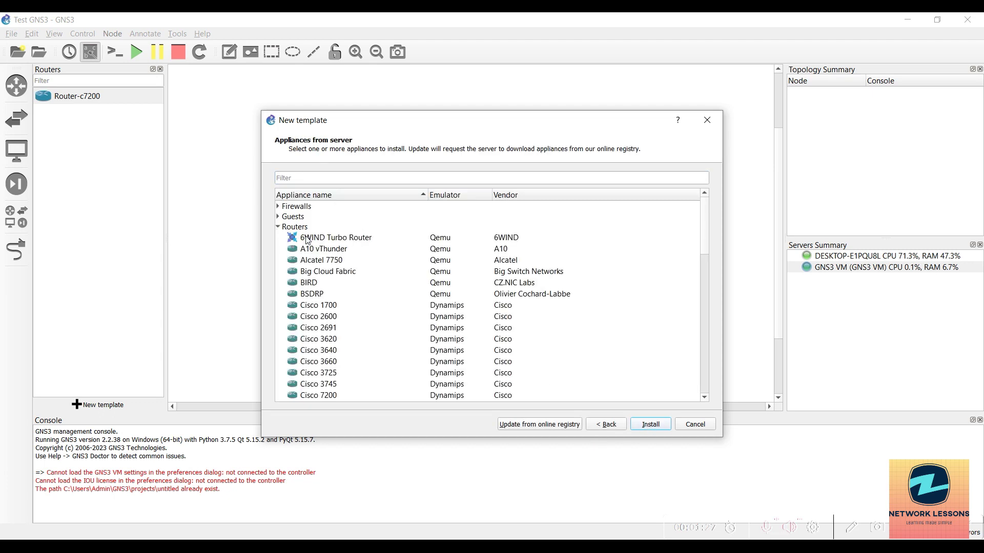
{"action": "scroll", "coordinate": [356, 332], "scroll_direction": "down", "scroll_amount": 3}
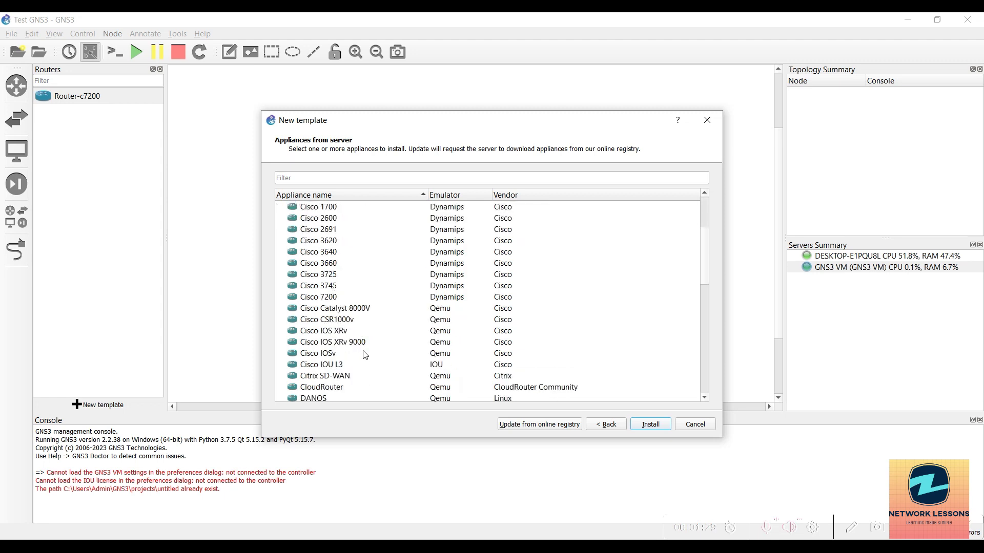
{"action": "scroll", "coordinate": [367, 362], "scroll_direction": "down", "scroll_amount": 1}
{"action": "left_click", "coordinate": [332, 323]}
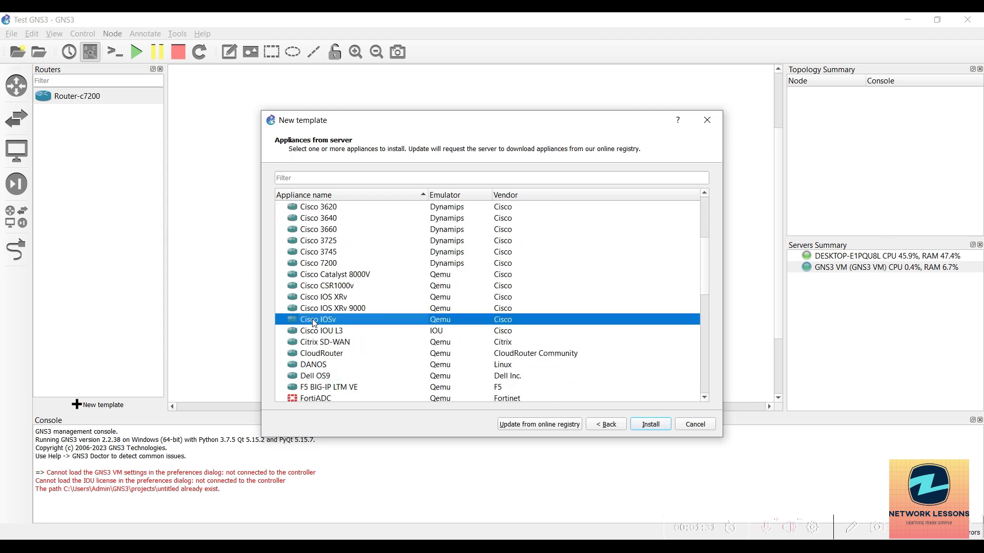
{"action": "left_click", "coordinate": [641, 426]}
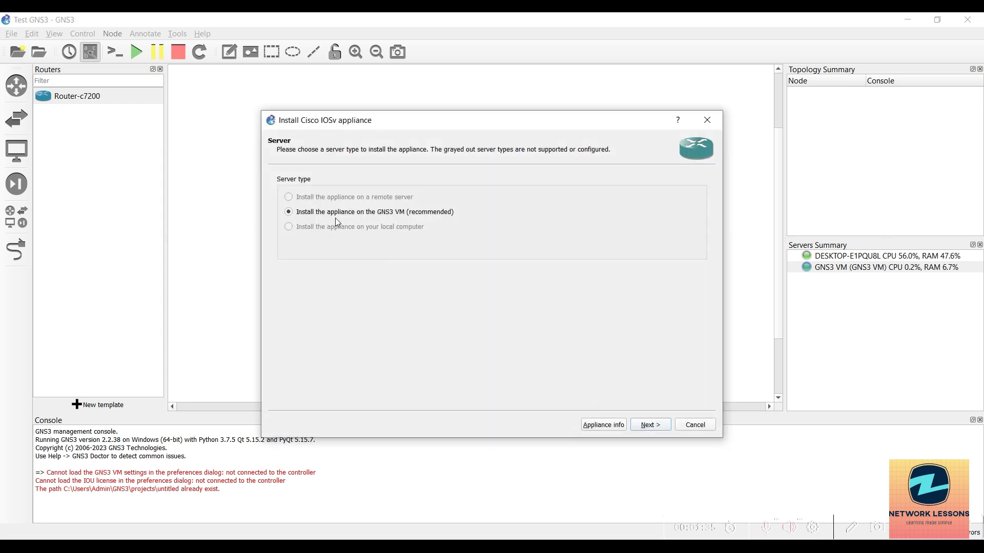
{"action": "left_click", "coordinate": [648, 429]}
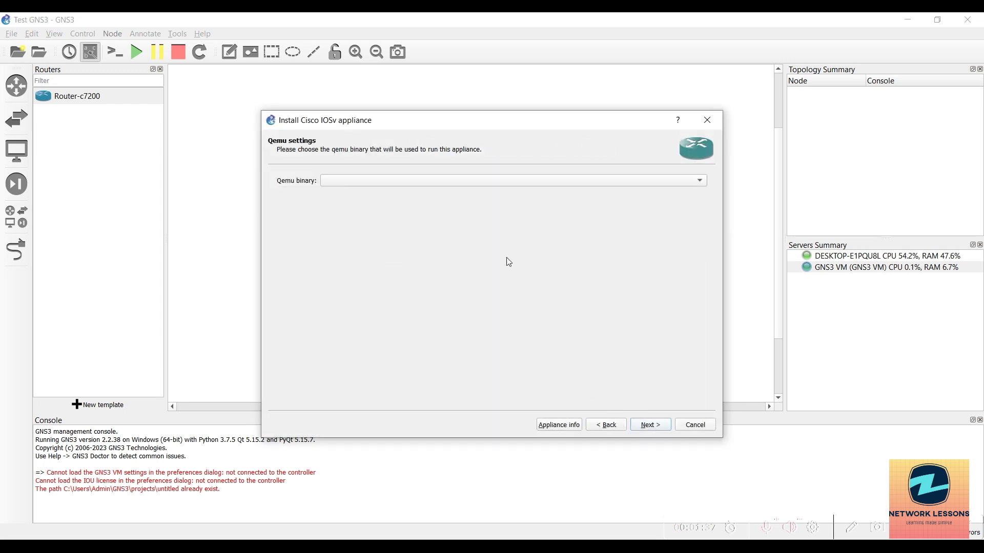
{"action": "left_click", "coordinate": [642, 429]}
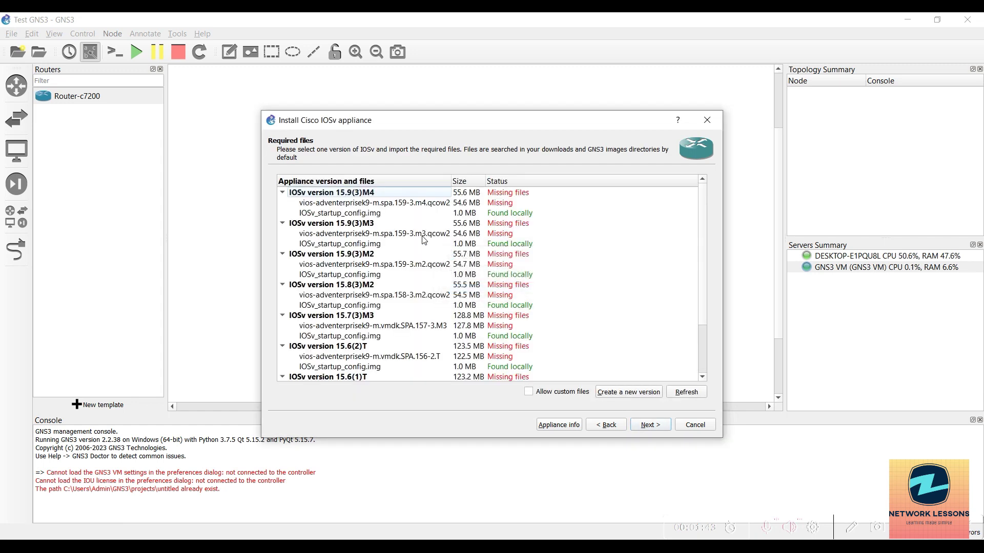
Examine the required image files of the IOSv versions from 15.7(3)M3 down to 15.5(3)M.
{"action": "scroll", "coordinate": [425, 240], "scroll_direction": "down", "scroll_amount": 2}
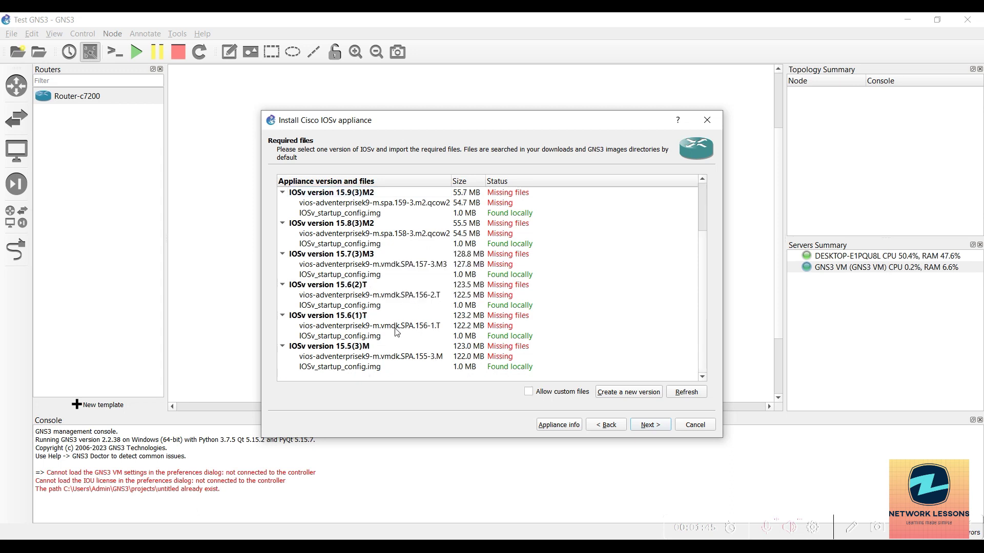
{"action": "left_click", "coordinate": [342, 326]}
{"action": "left_click", "coordinate": [355, 295]}
{"action": "left_click", "coordinate": [358, 264]}
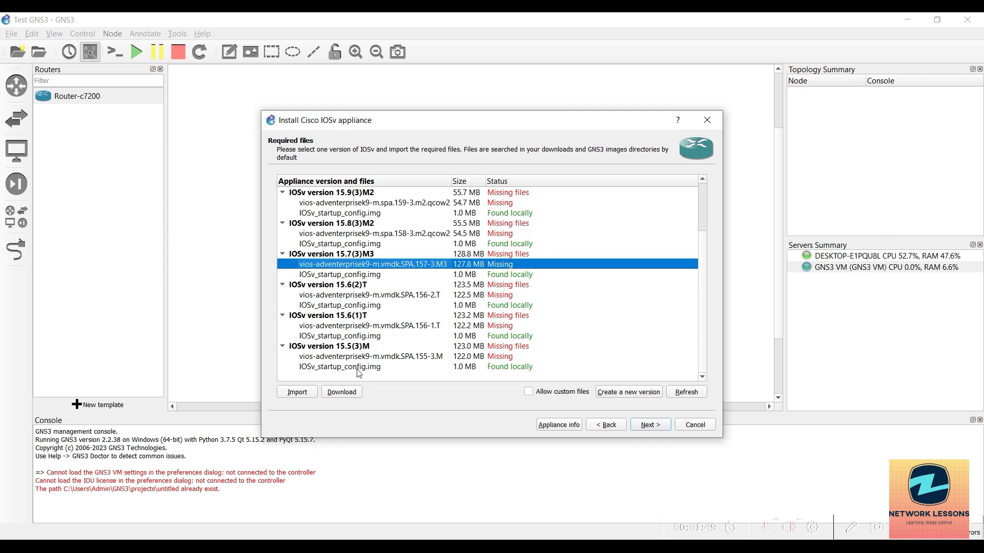
{"action": "left_click", "coordinate": [369, 357]}
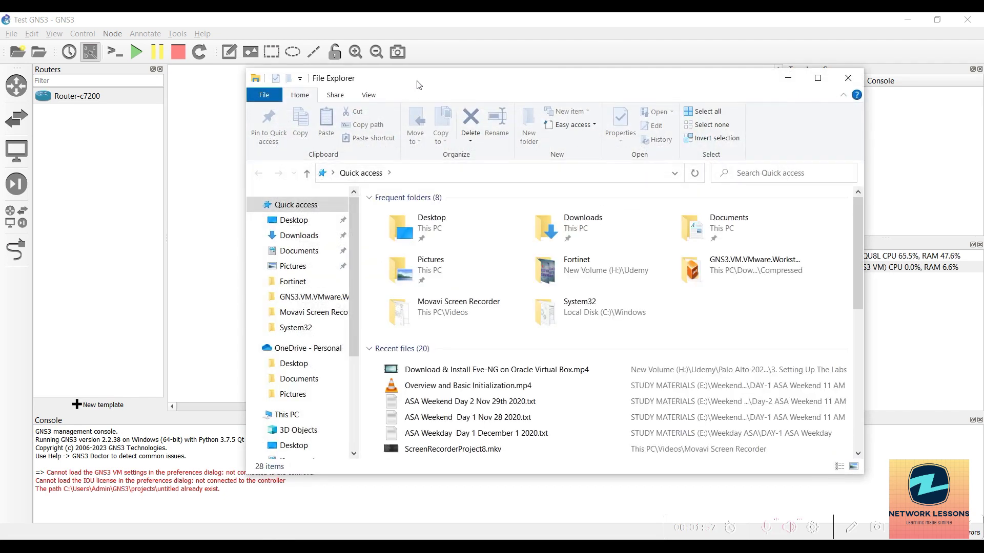
Switch to the File Explorer window on the EVE-NG folder and select virtioa.qcow2 in the vios-L3 subfolder.
{"action": "key", "text": "alt+F4"}
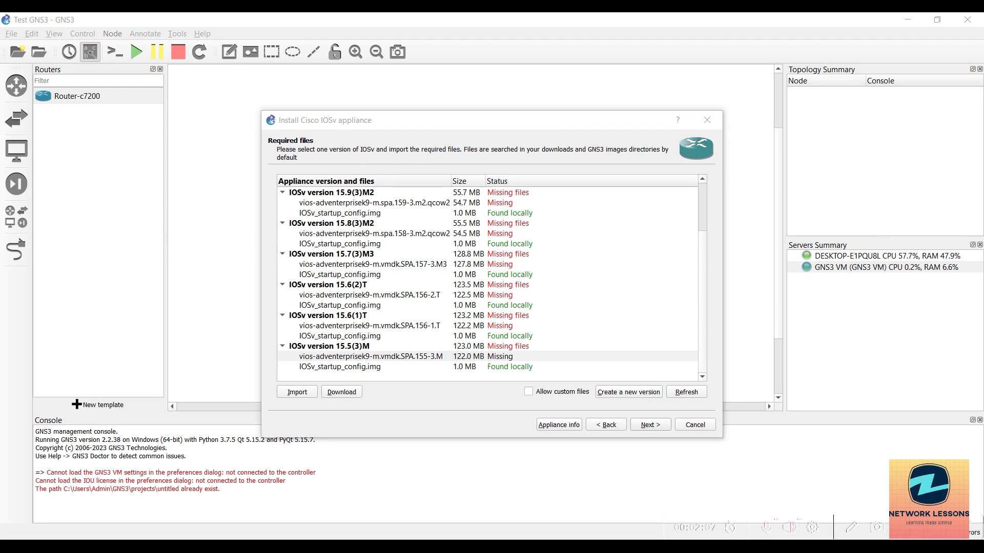
{"action": "key", "text": "alt+Tab"}
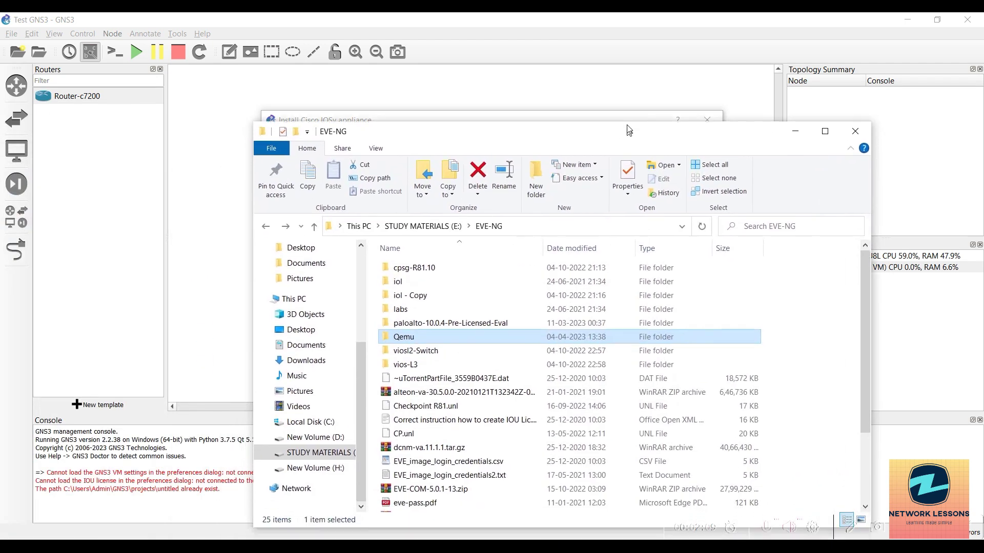
{"action": "double_click", "coordinate": [448, 312]}
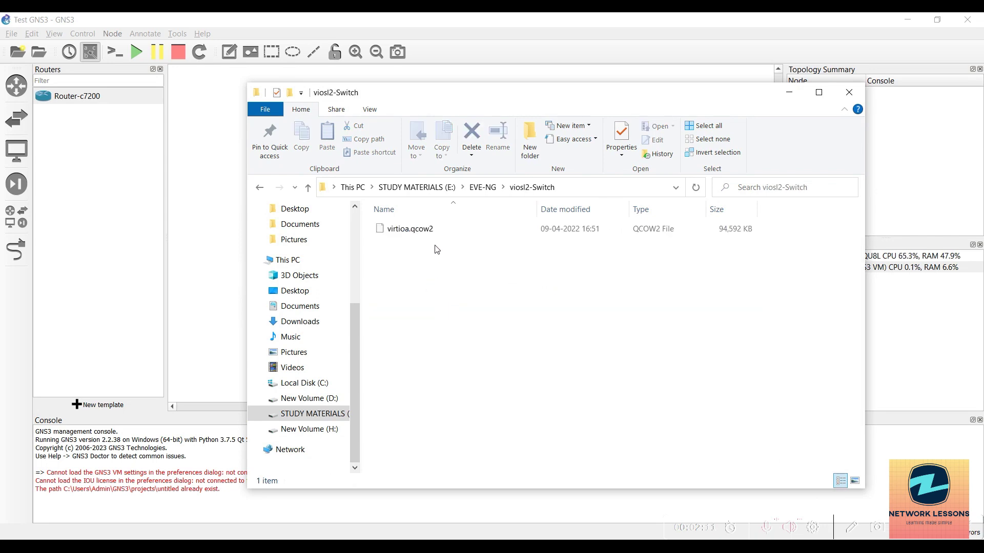
{"action": "left_click", "coordinate": [259, 187]}
{"action": "double_click", "coordinate": [405, 326]}
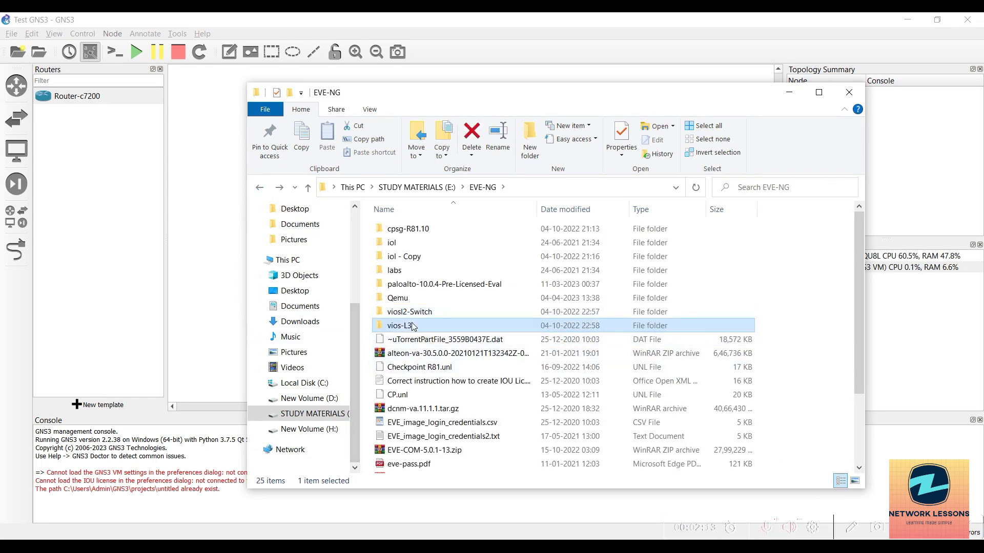
{"action": "left_click", "coordinate": [405, 233]}
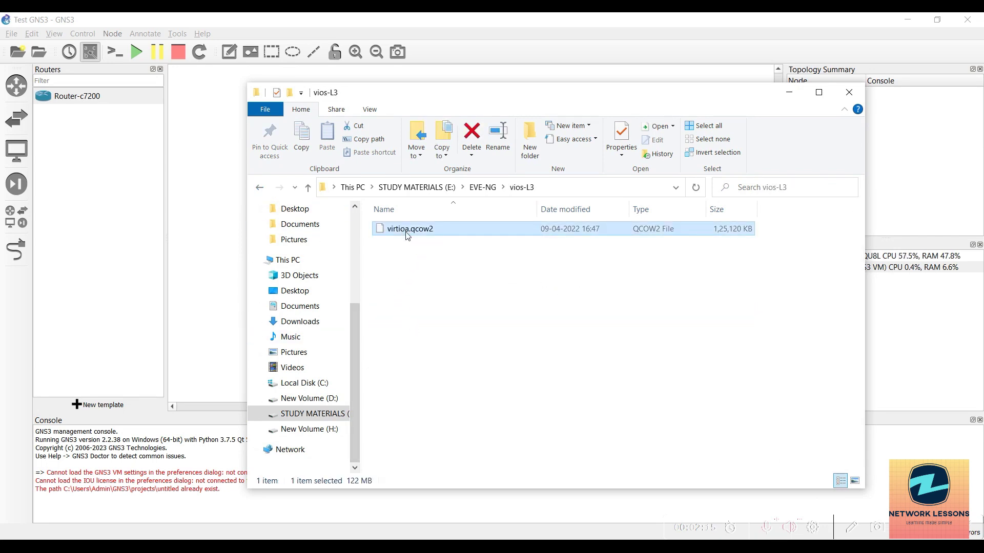
{"action": "left_click_drag", "start_coordinate": [418, 109], "coordinate": [561, 103]}
Return to the Cisco IOSv installation in GNS3 and create a new version named 15.6 with the 15.6(1)T image file selected.
{"action": "left_click", "coordinate": [299, 118]}
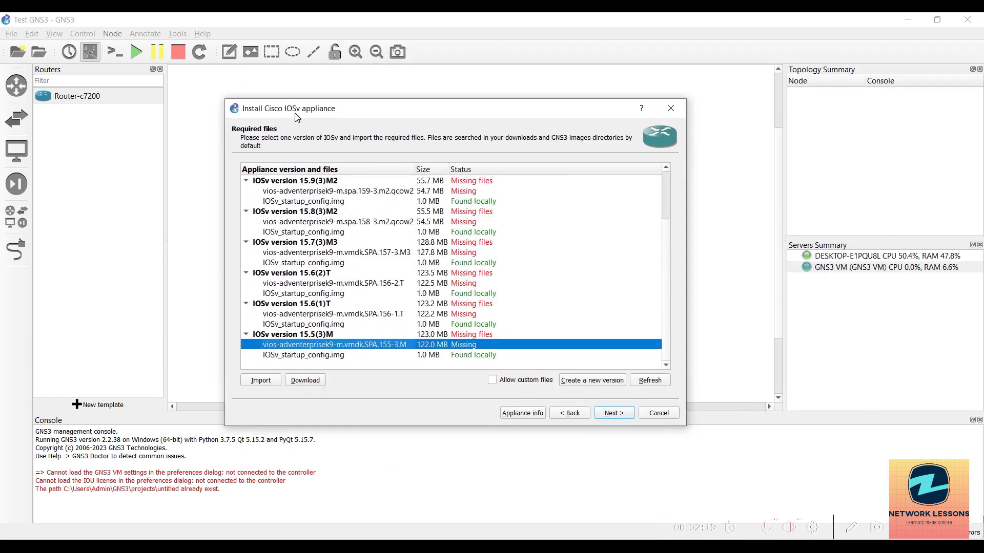
{"action": "left_click_drag", "start_coordinate": [299, 118], "coordinate": [270, 117]}
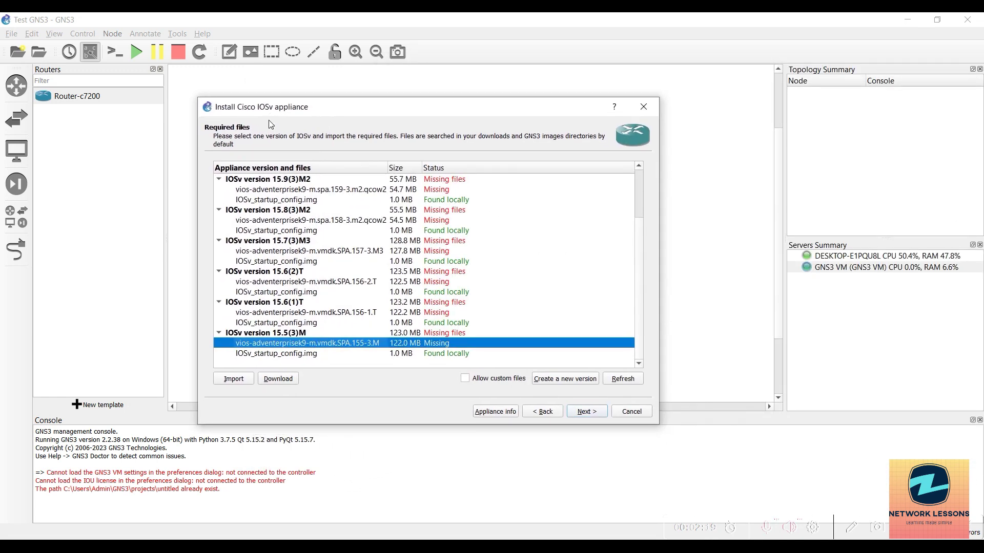
{"action": "left_click", "coordinate": [286, 336]}
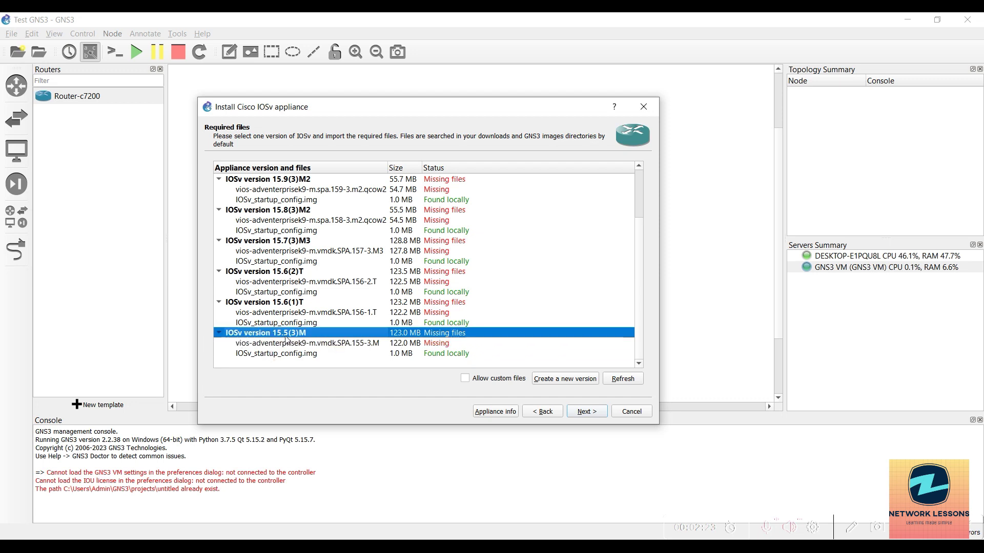
{"action": "left_click", "coordinate": [281, 305]}
{"action": "left_click", "coordinate": [284, 314]}
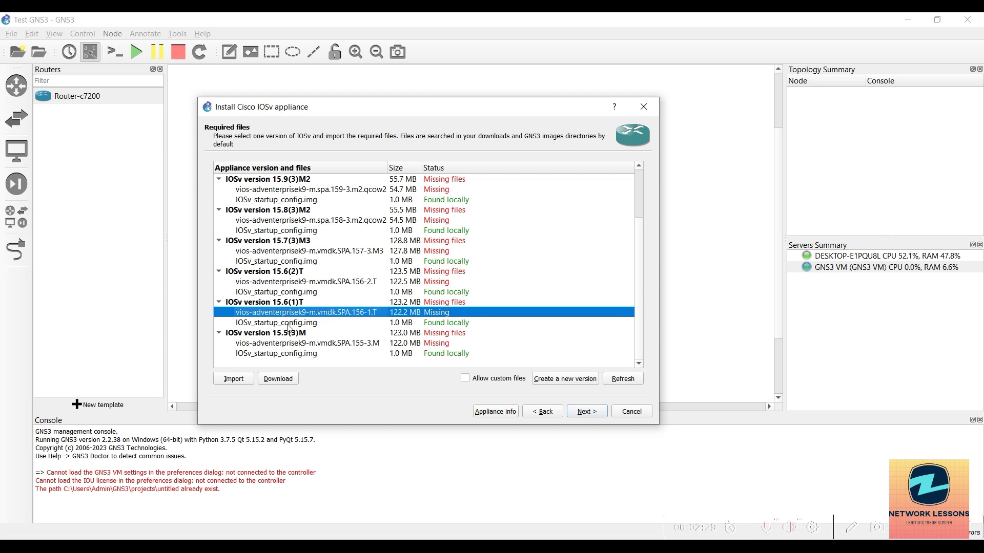
{"action": "left_click", "coordinate": [545, 383]}
{"action": "left_click", "coordinate": [372, 281]}
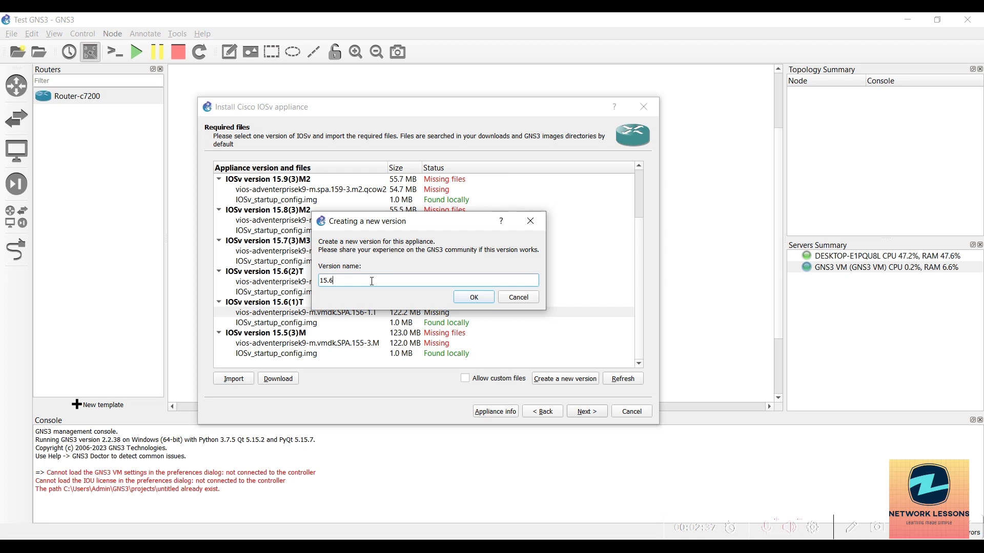
{"action": "key", "text": "Return"}
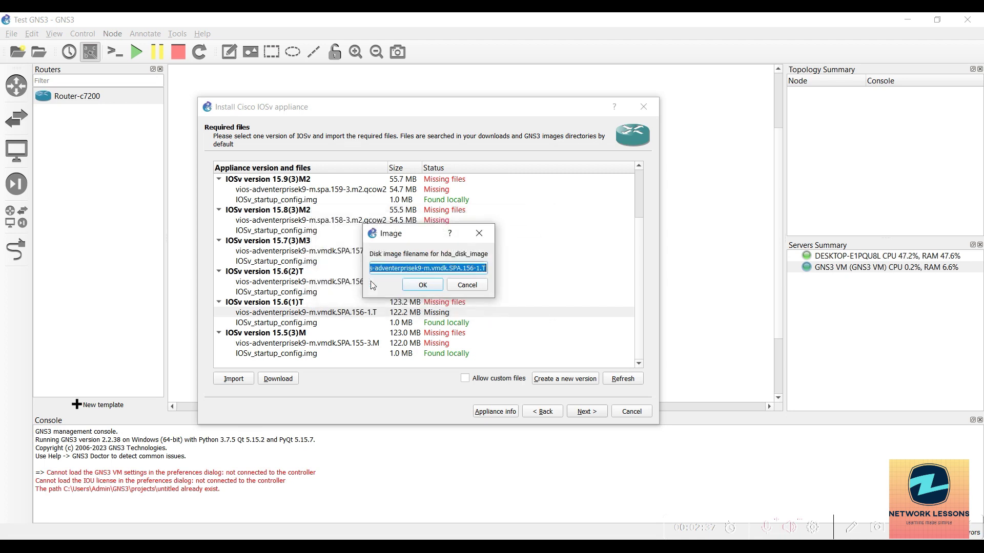
Copy the hda_disk_image filename and use it in File Explorer to rename virtioa.qcow2 as vios-adventerprisek9-m.vmdk.SPA.156-1.T.qcow2.
{"action": "right_click", "coordinate": [415, 272]}
{"action": "left_click", "coordinate": [434, 328]}
{"action": "key", "text": "alt+Tab"}
{"action": "left_click", "coordinate": [547, 199]}
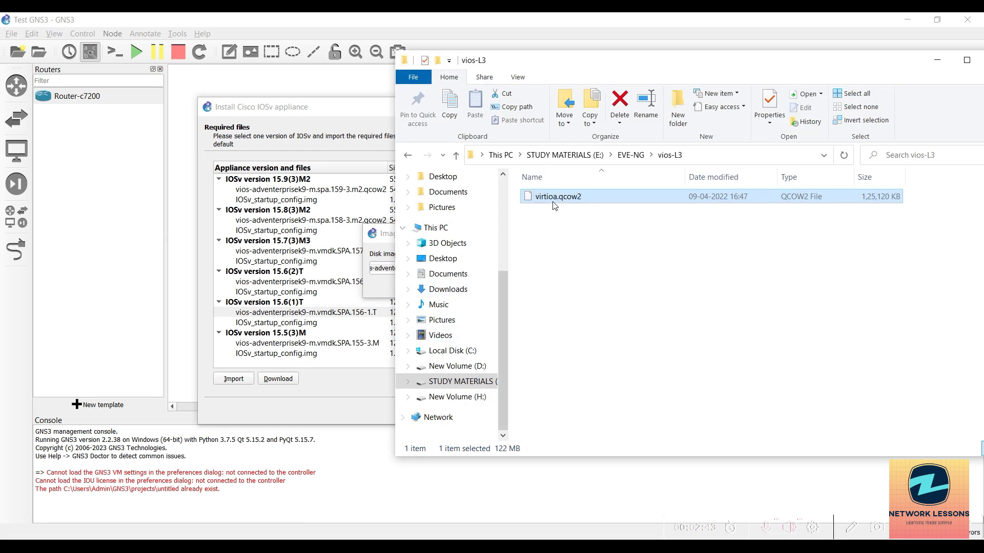
{"action": "left_click", "coordinate": [548, 204]}
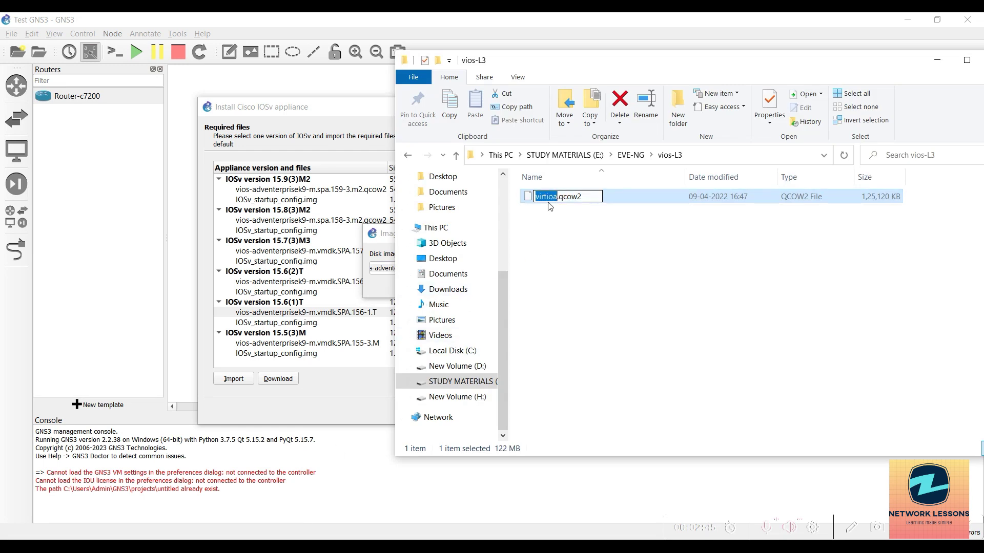
{"action": "type", "text": "vios-adventerprisek9-m.vmdk.SPA.156-1.T"}
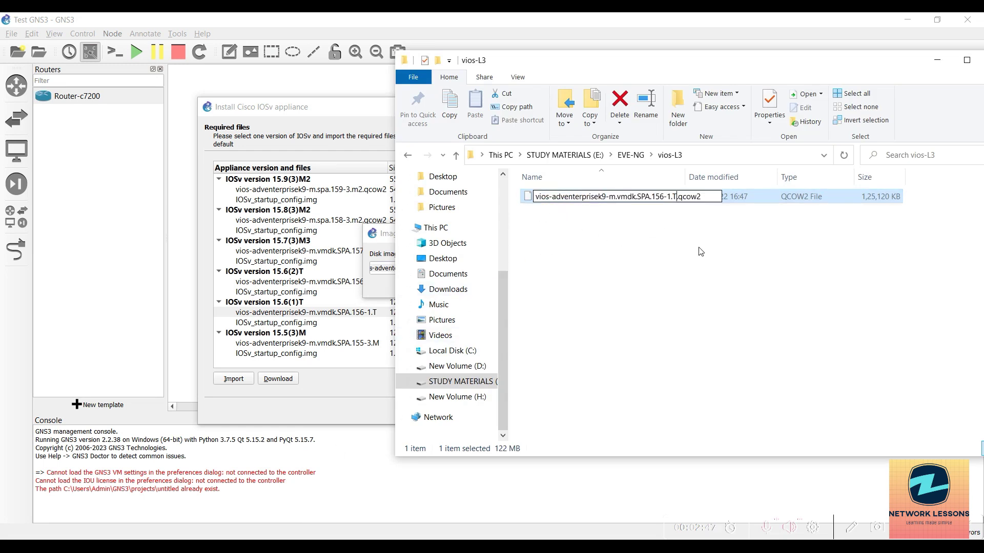
{"action": "left_click", "coordinate": [671, 328]}
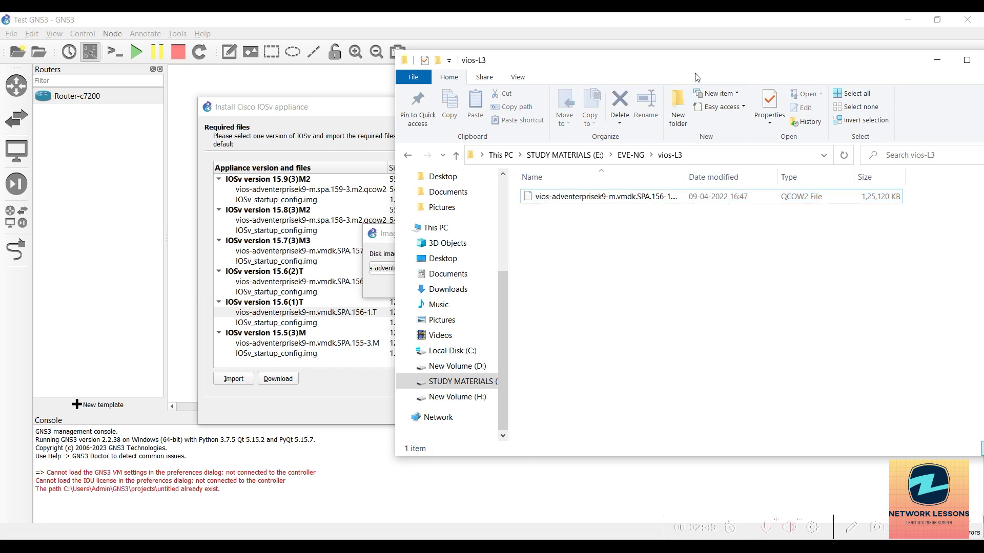
{"action": "left_click_drag", "start_coordinate": [617, 65], "coordinate": [511, 58]}
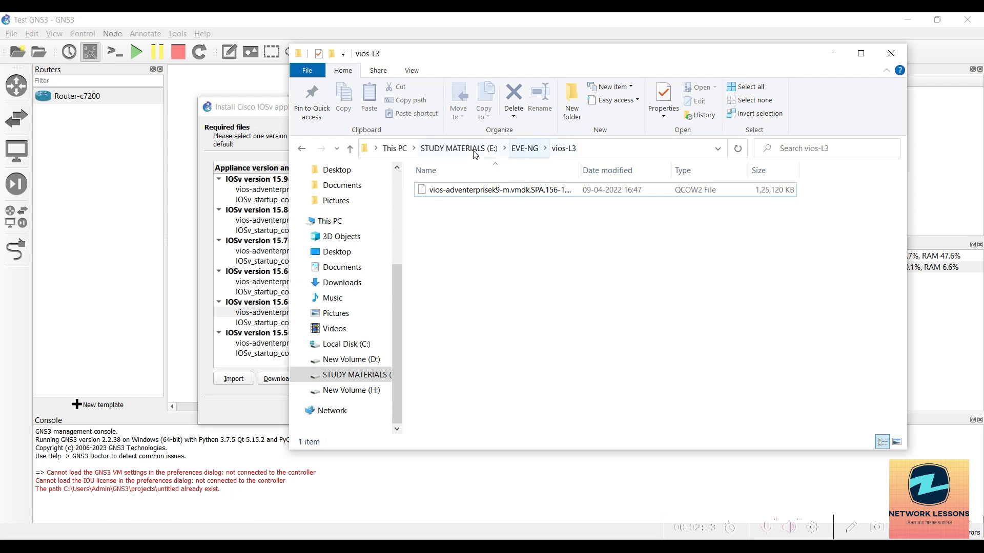
Back in GNS3, accept the suggested hda disk image filename and IOSv_startup_config.img for hdb, and select version 15.6's startup config file.
{"action": "left_click", "coordinate": [831, 54]}
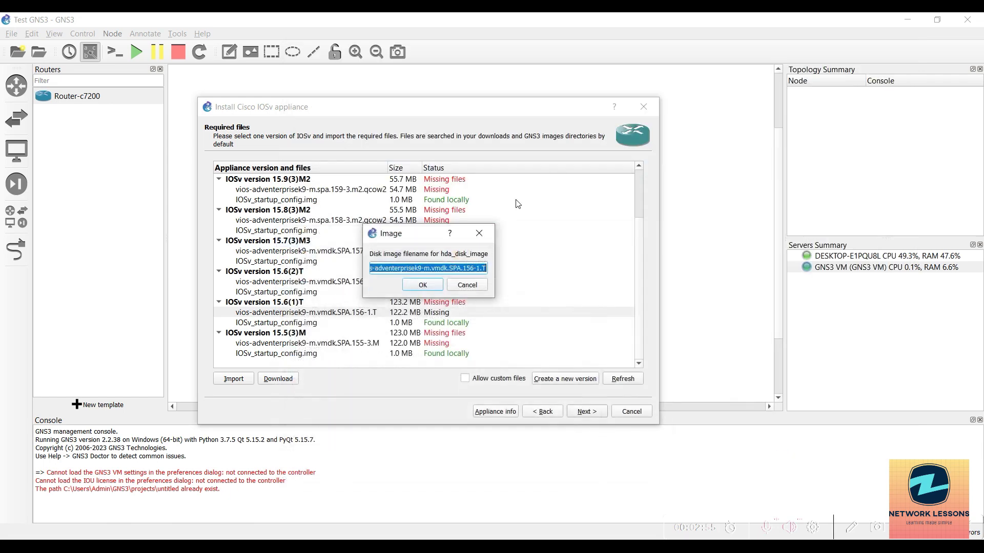
{"action": "left_click", "coordinate": [423, 286]}
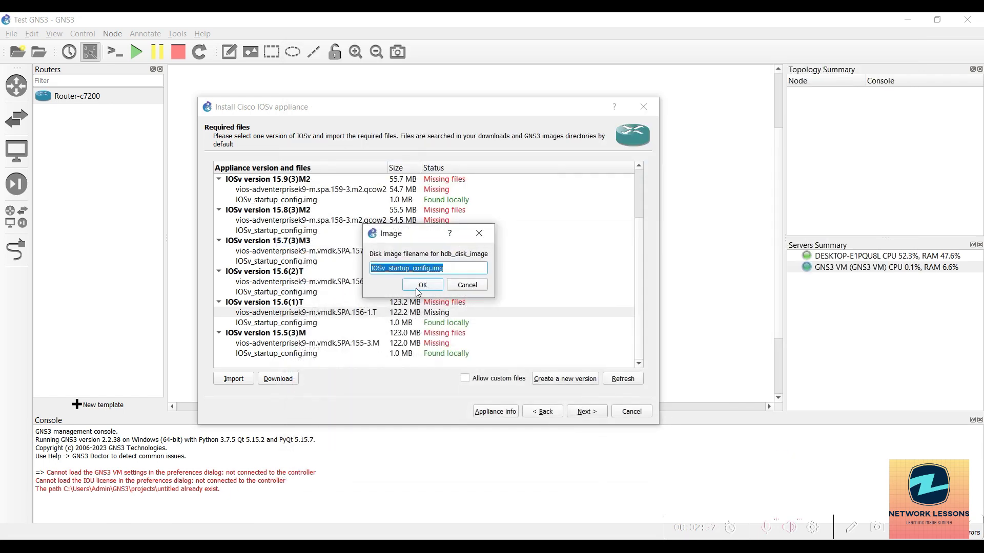
{"action": "left_click", "coordinate": [417, 289]}
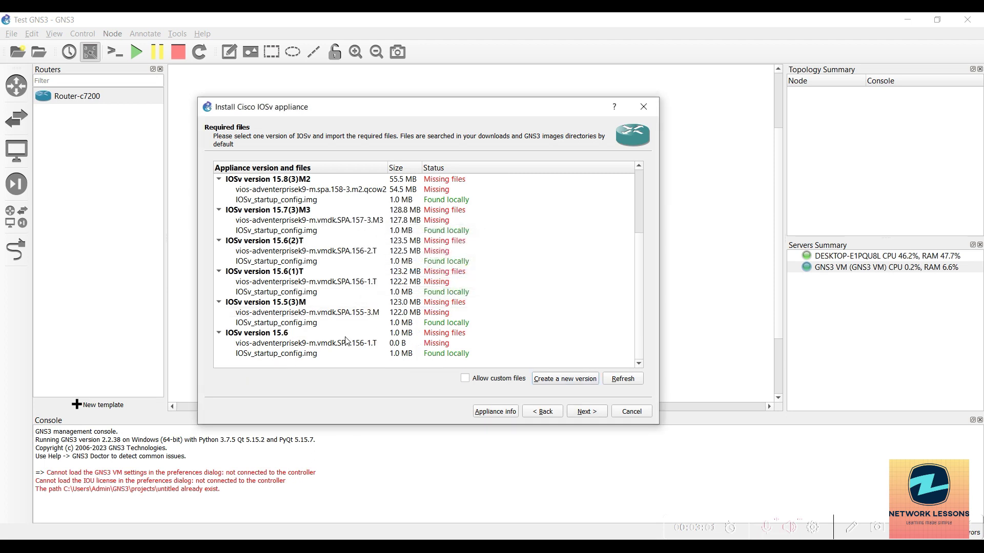
{"action": "left_click", "coordinate": [293, 354]}
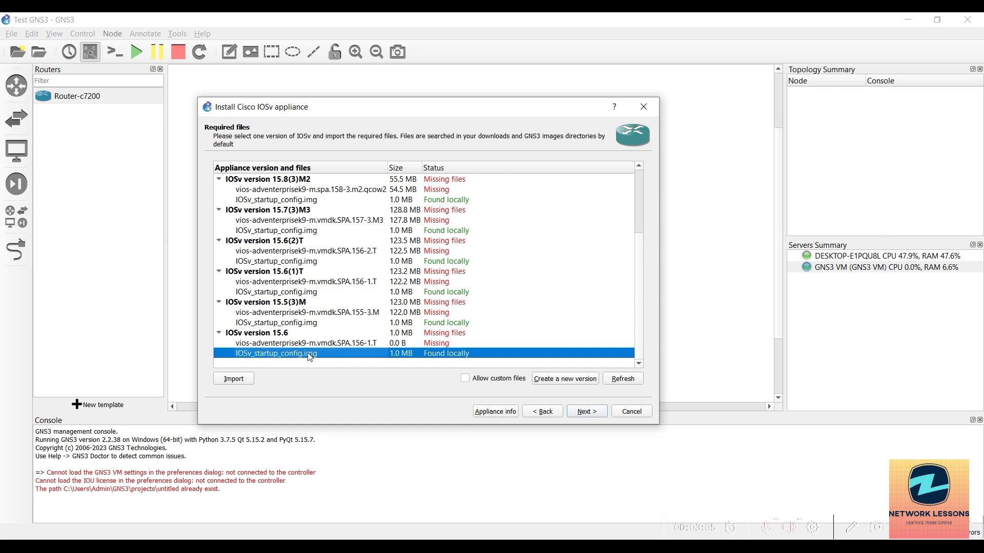
Import vios-adventerprisek9-m.vmdk.SPA.156-1.T.qcow2 from the EVE-NG\vios-L3 folder on drive E: as the missing disk image of IOSv version 15.6.
{"action": "left_click", "coordinate": [308, 345]}
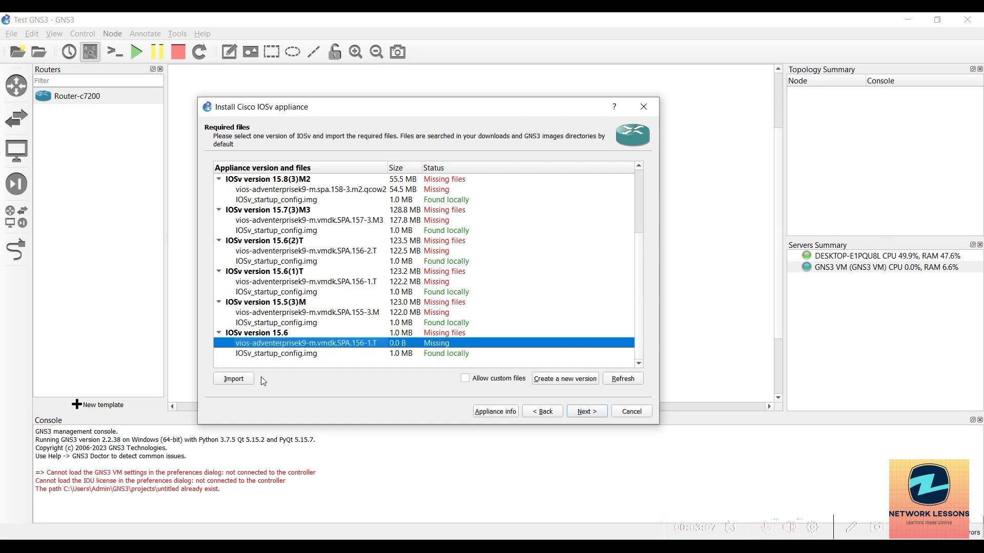
{"action": "left_click", "coordinate": [246, 379]}
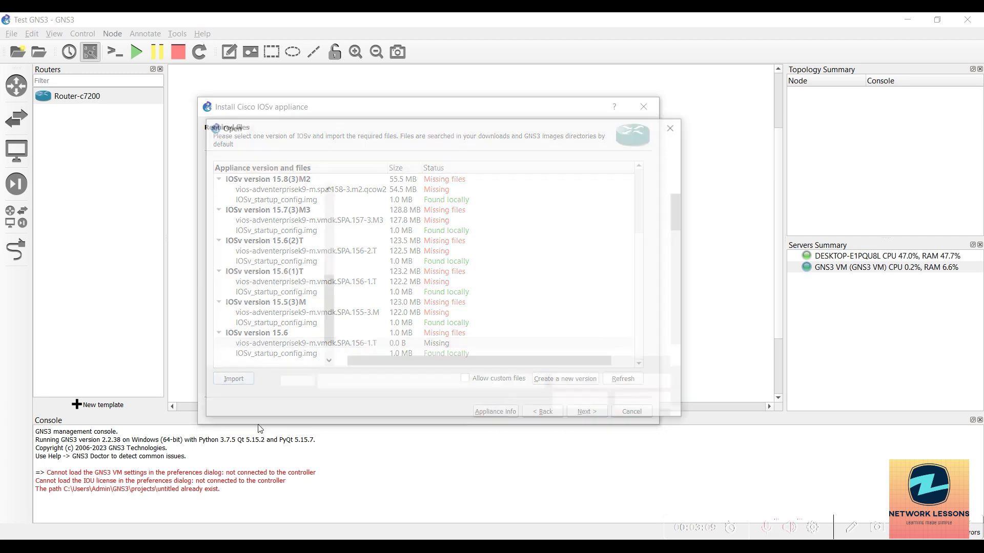
{"action": "left_click", "coordinate": [270, 350]}
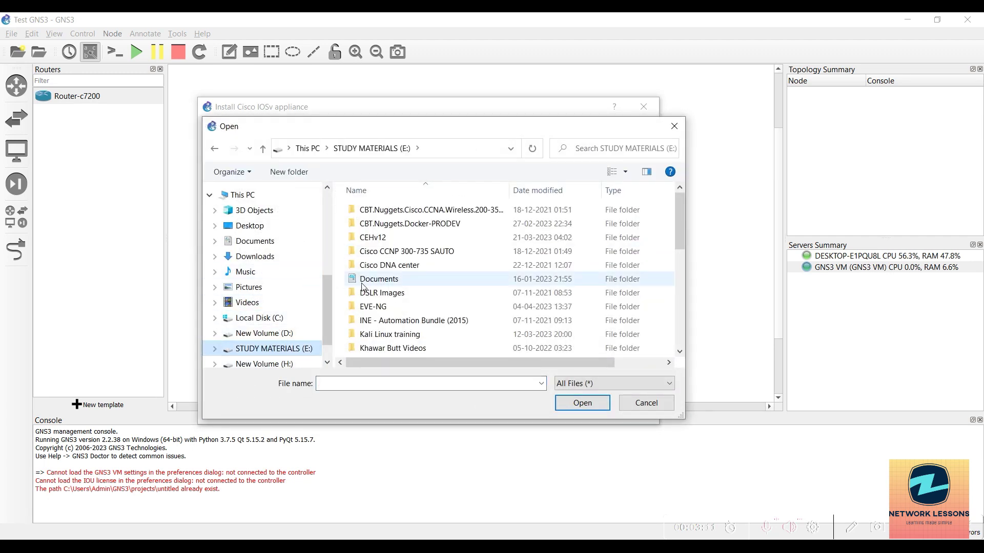
{"action": "double_click", "coordinate": [380, 304]}
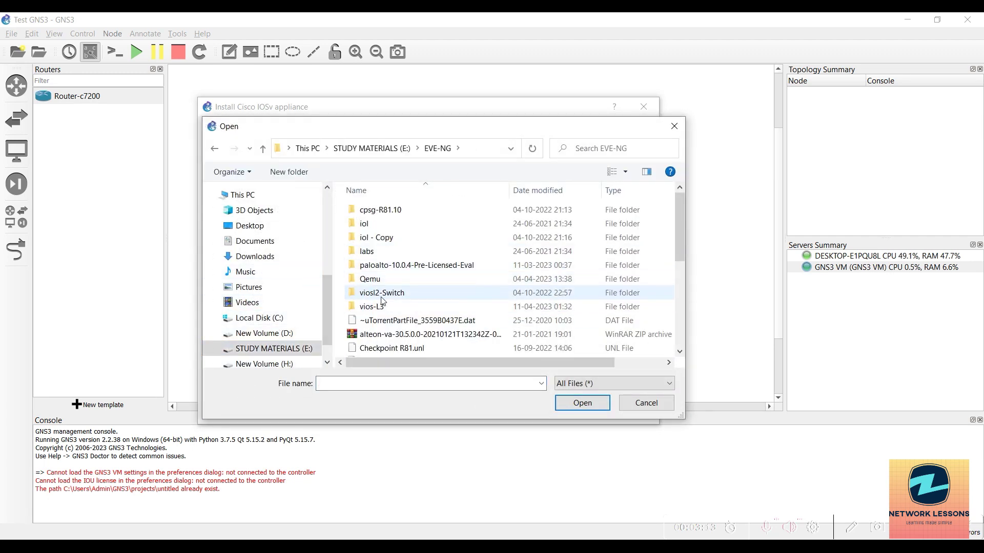
{"action": "double_click", "coordinate": [372, 307]}
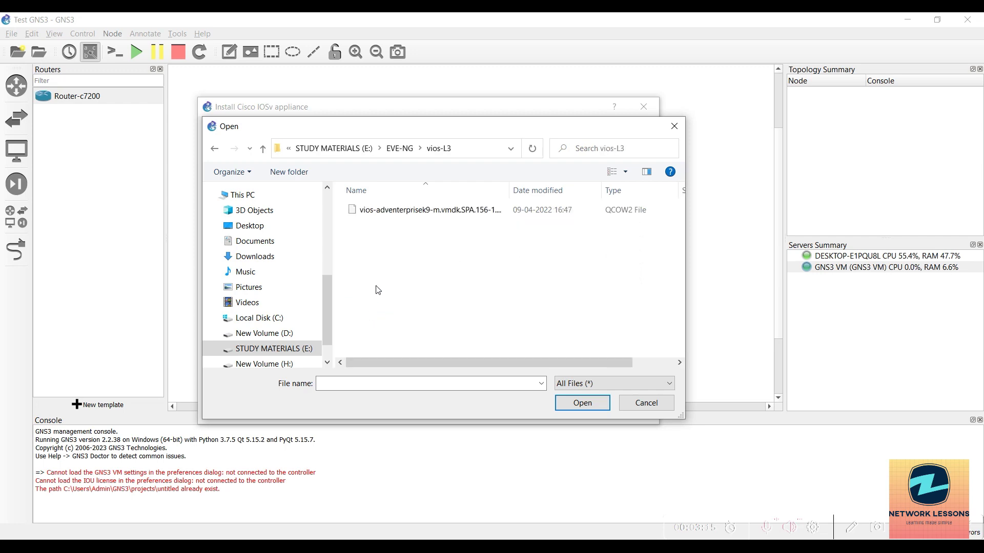
{"action": "left_click", "coordinate": [379, 210]}
{"action": "left_click_drag", "start_coordinate": [508, 193], "coordinate": [633, 192]}
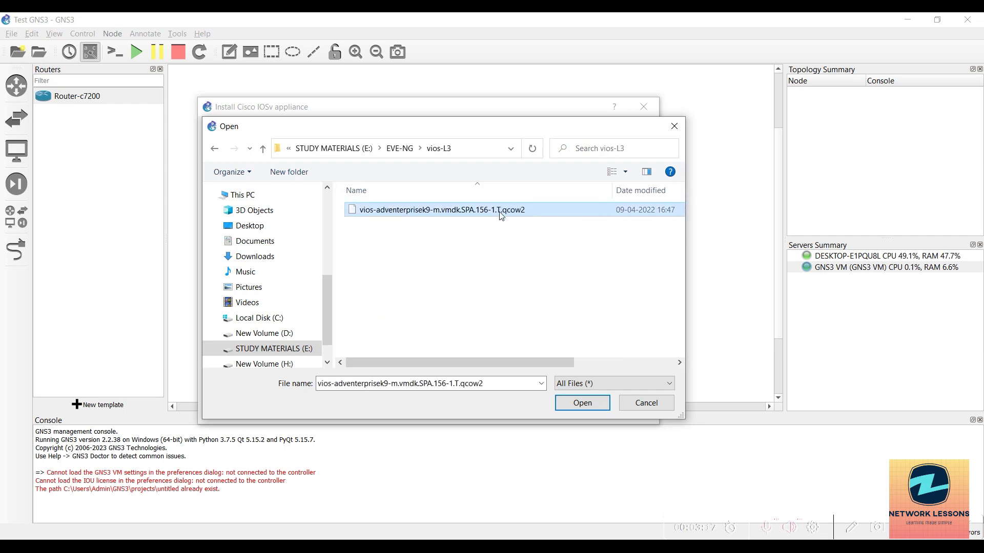
{"action": "double_click", "coordinate": [502, 213]}
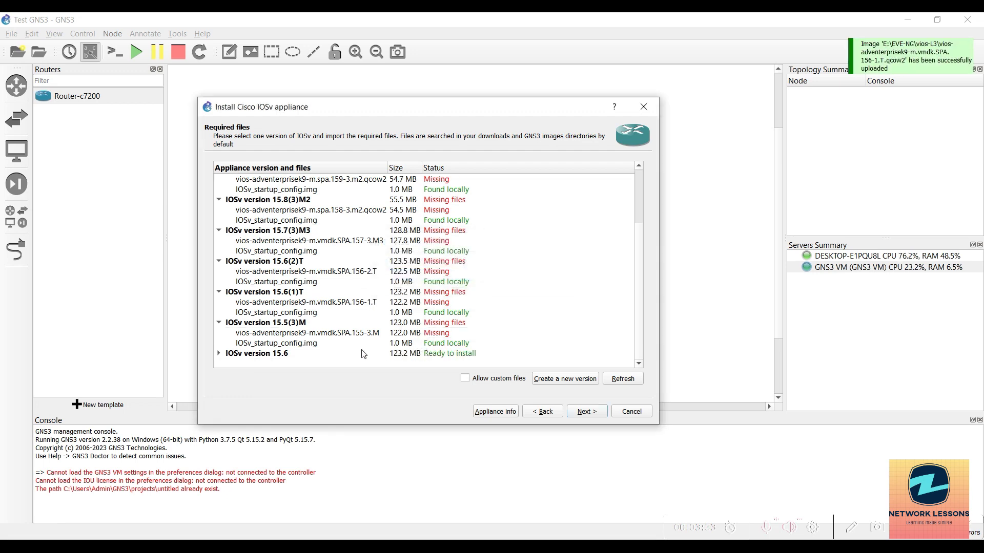
Select IOSv version 15.6, confirm its installation, and finish the Cisco IOSv appliance wizard.
{"action": "left_click", "coordinate": [219, 354]}
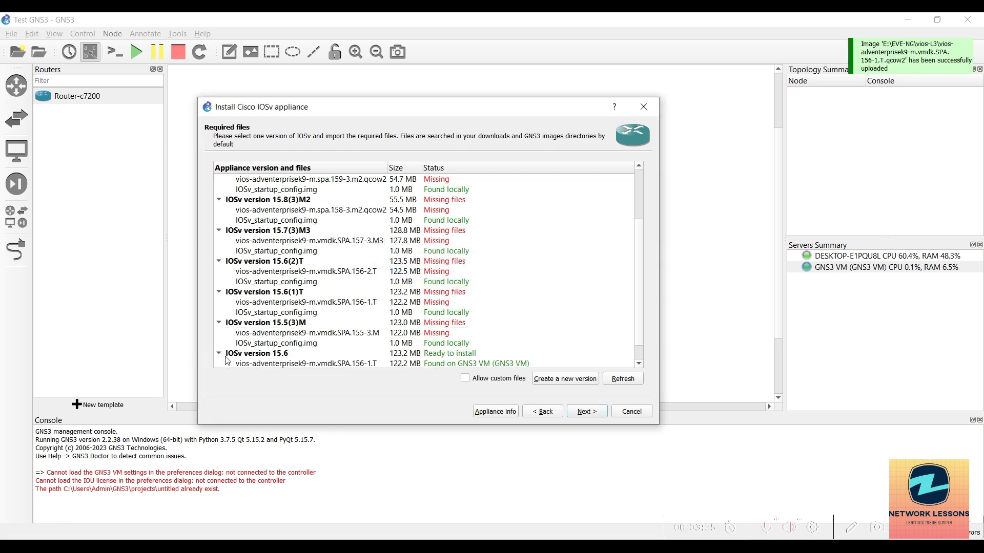
{"action": "scroll", "coordinate": [222, 362], "scroll_direction": "down", "scroll_amount": 1}
{"action": "left_click", "coordinate": [296, 335]}
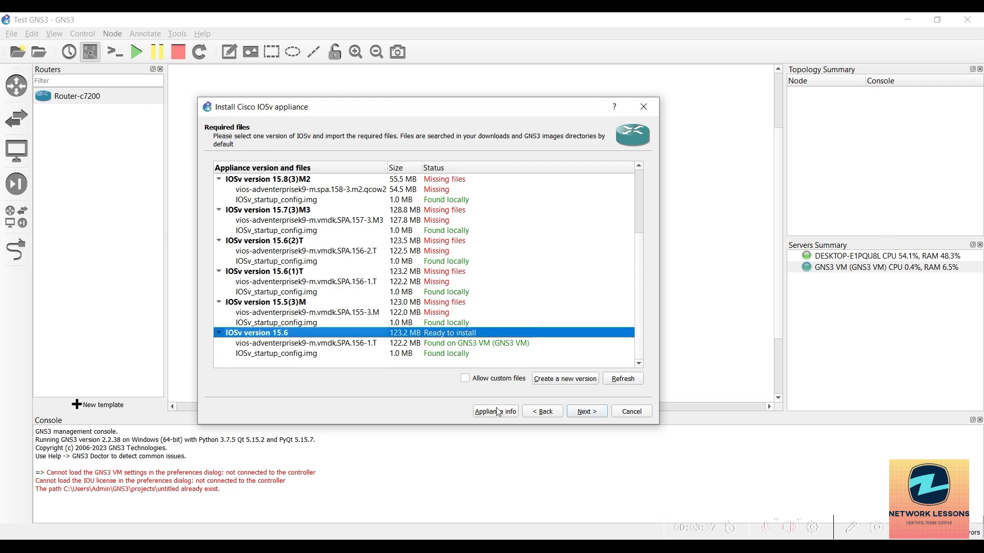
{"action": "left_click", "coordinate": [594, 413]}
{"action": "left_click", "coordinate": [479, 285]}
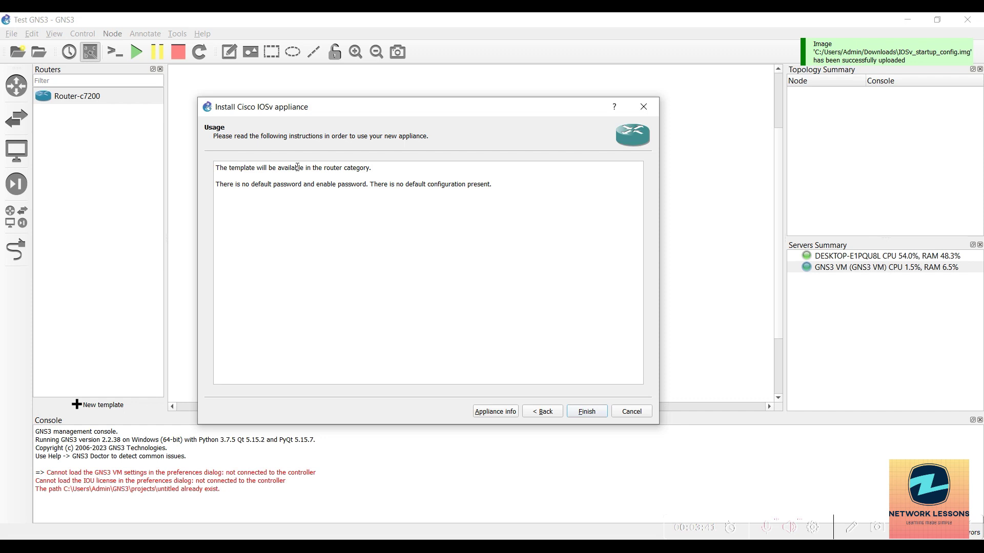
{"action": "left_click_drag", "start_coordinate": [251, 184], "coordinate": [216, 176]}
{"action": "left_click", "coordinate": [583, 413]}
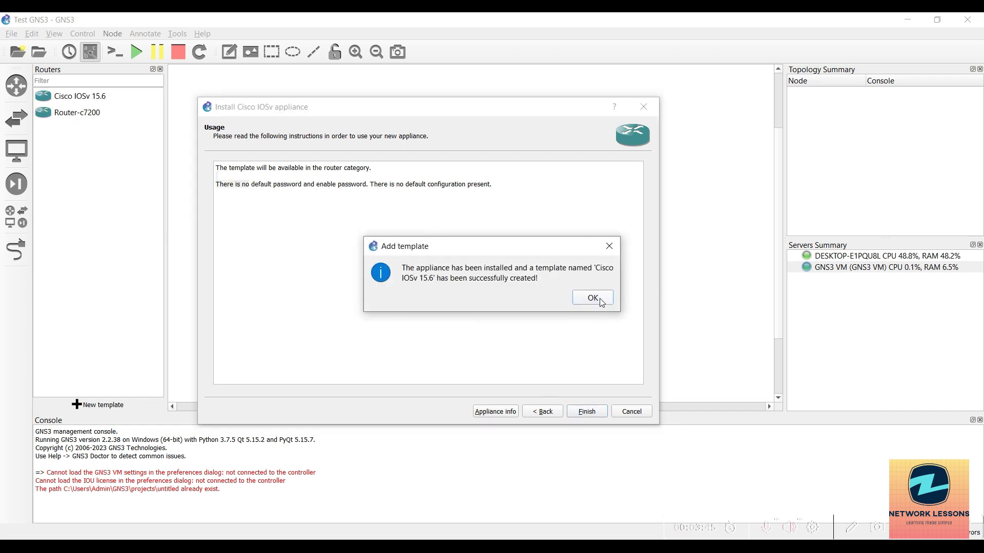
{"action": "left_click", "coordinate": [602, 302]}
Open the configuration of the Cisco IOSv 15.6 template and change its template name to Cisco-L3-IOSv.
{"action": "left_click", "coordinate": [90, 103]}
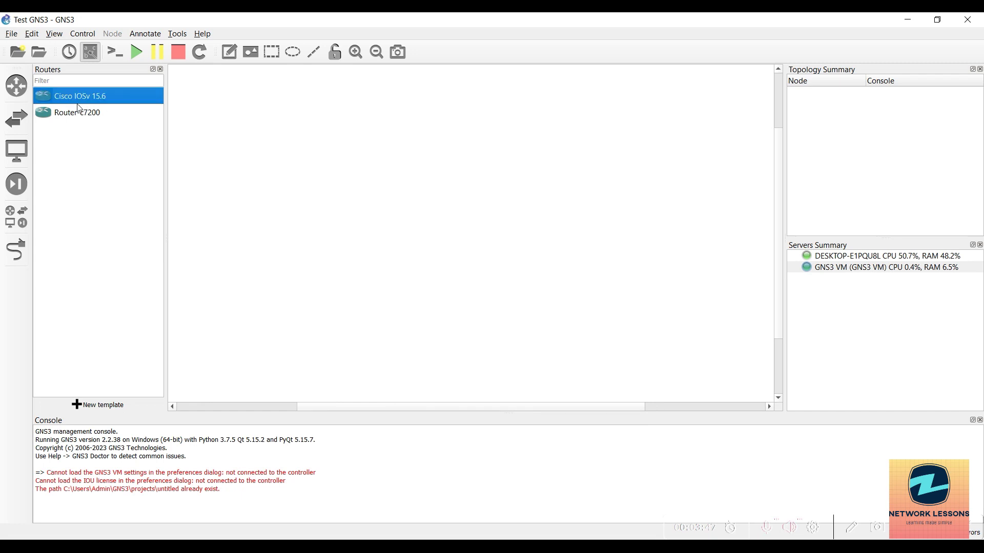
{"action": "right_click", "coordinate": [79, 102]}
{"action": "left_click", "coordinate": [123, 118]}
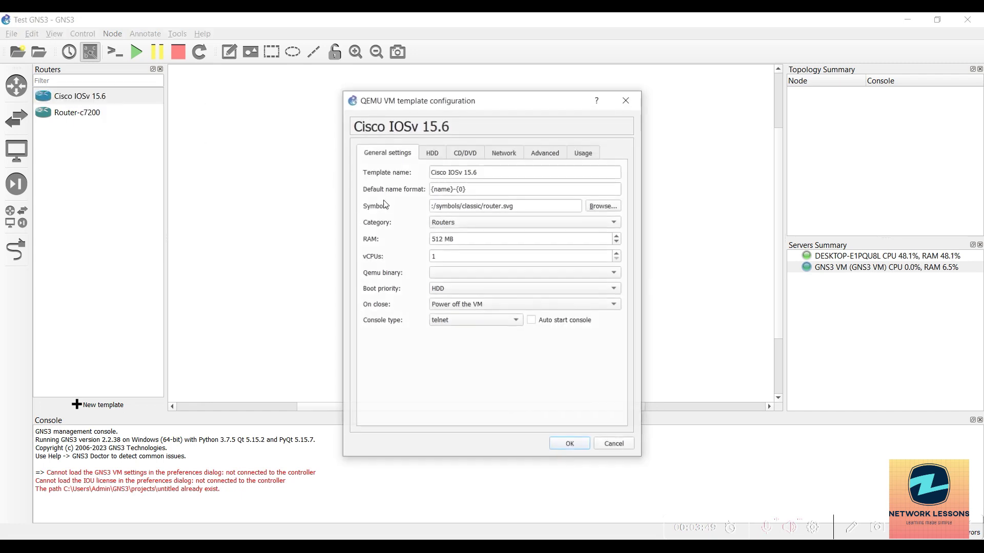
{"action": "left_click_drag", "start_coordinate": [478, 172], "coordinate": [466, 173]}
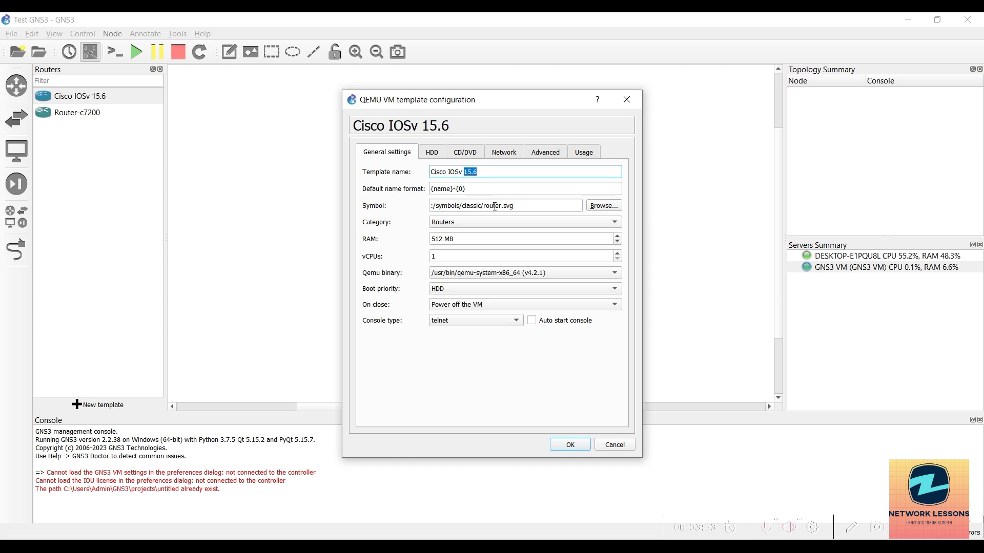
{"action": "key", "text": "BackSpace"}
{"action": "type", "text": "-L3-"}
{"action": "key", "text": "Delete"}
Set the template's symbol to router2 from the Affinity-circle-blue library and save the template configuration.
{"action": "left_click", "coordinate": [607, 208]}
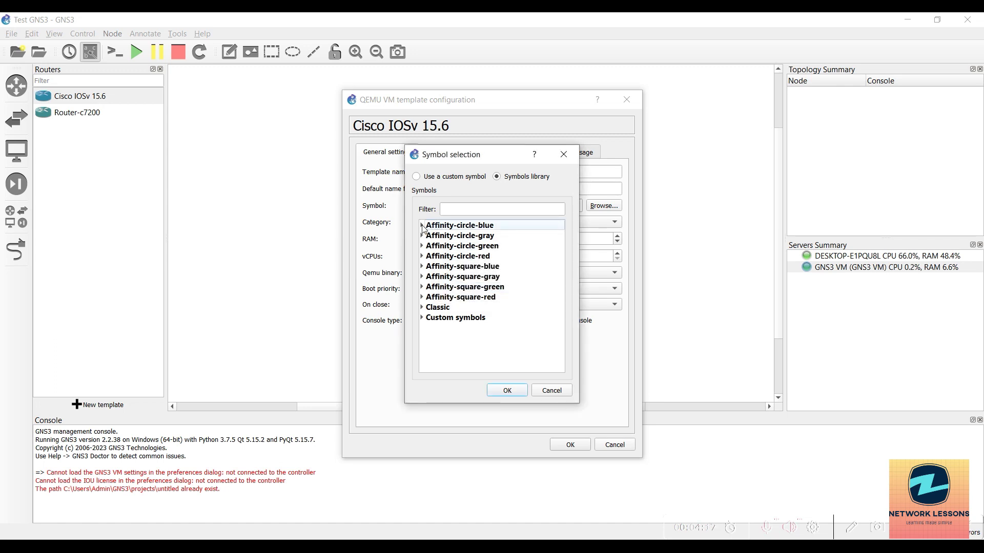
{"action": "left_click", "coordinate": [422, 226]}
{"action": "scroll", "coordinate": [470, 297], "scroll_direction": "down", "scroll_amount": 5}
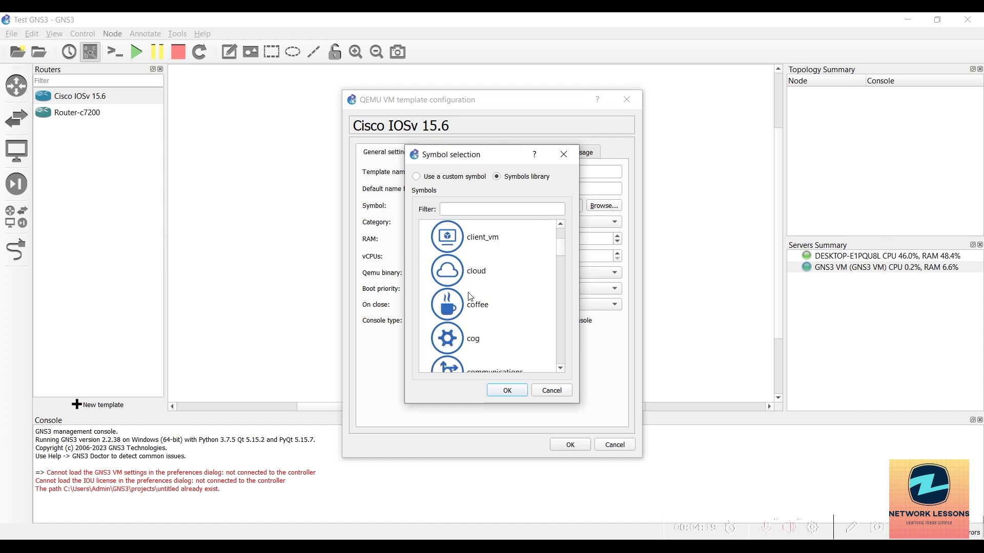
{"action": "scroll", "coordinate": [471, 302], "scroll_direction": "down", "scroll_amount": 6}
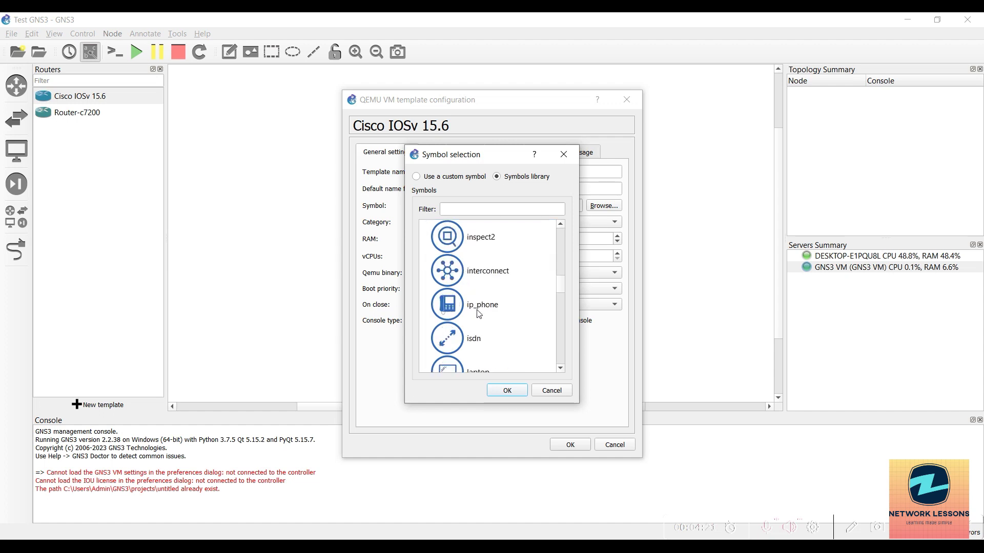
{"action": "scroll", "coordinate": [479, 315], "scroll_direction": "down", "scroll_amount": 1}
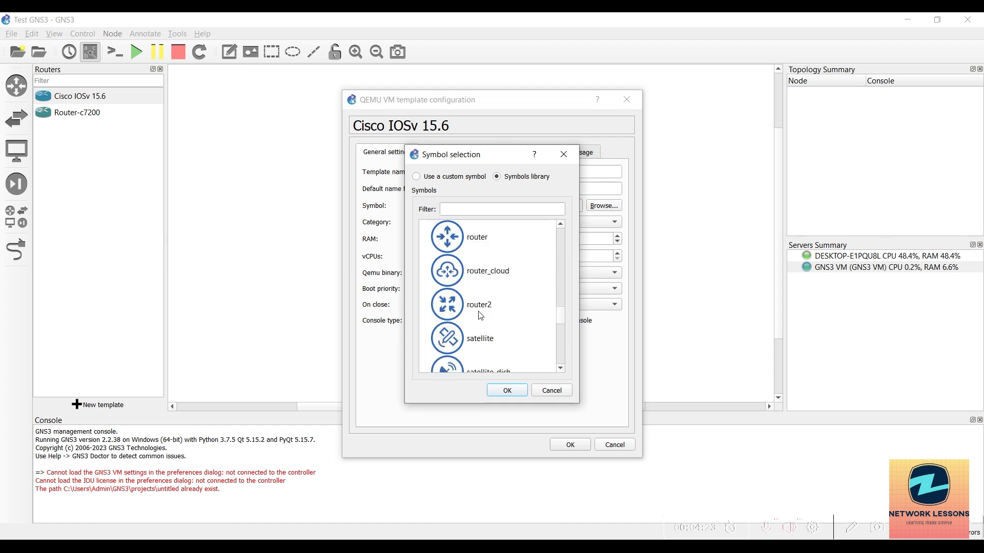
{"action": "left_click", "coordinate": [457, 313]}
{"action": "left_click", "coordinate": [454, 237]}
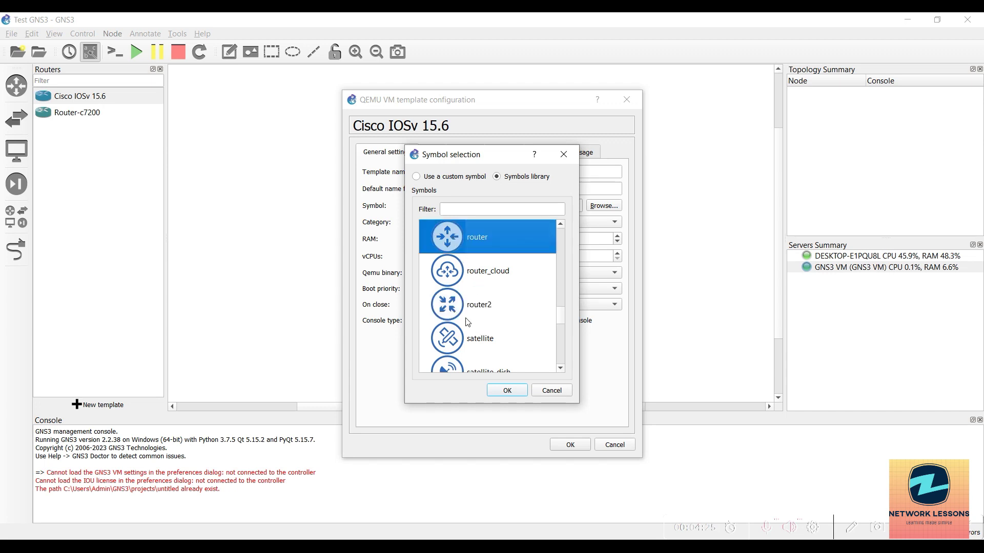
{"action": "left_click", "coordinate": [438, 311]}
{"action": "left_click", "coordinate": [499, 392]}
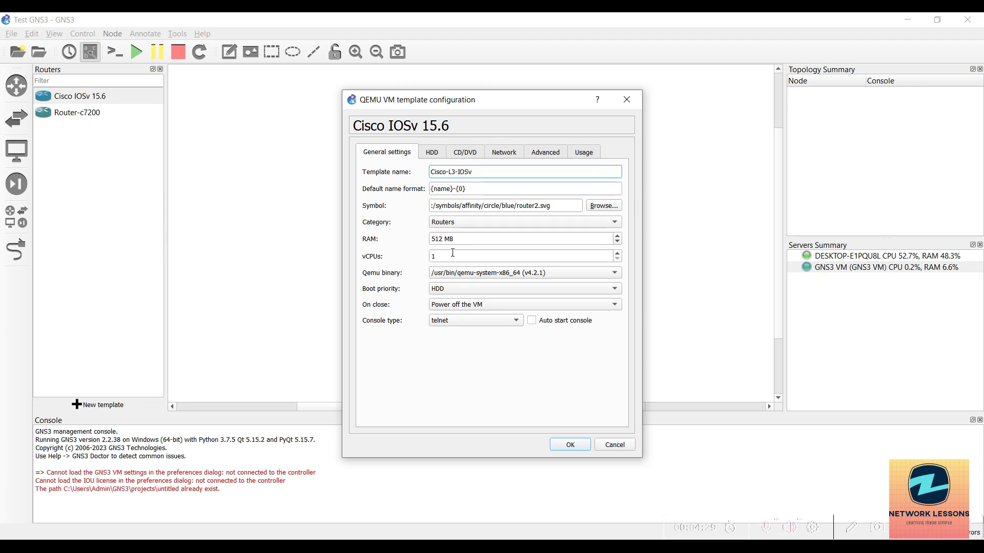
{"action": "left_click", "coordinate": [566, 446]}
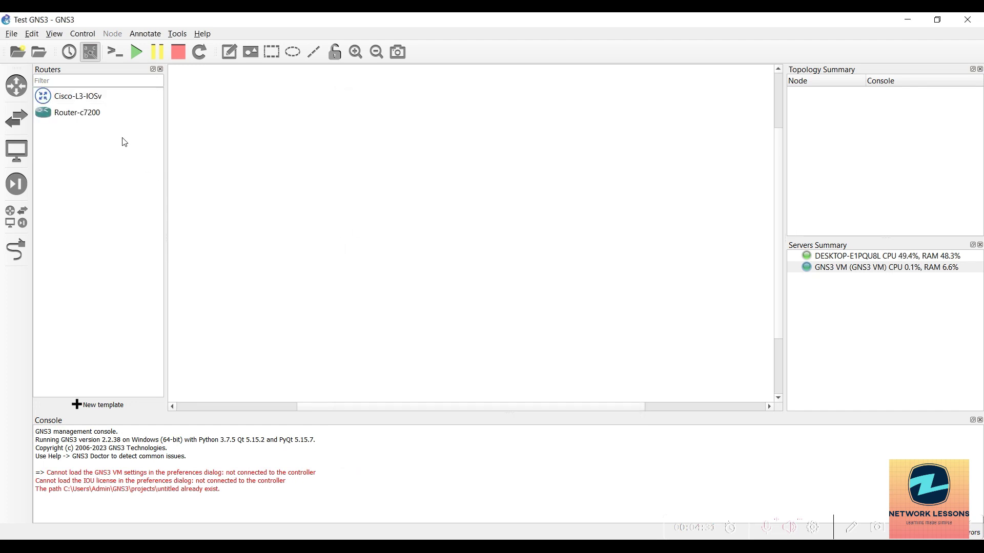
Start a new template from the GNS3 server appliances and choose the Cisco IOSvL2 switch for installation.
{"action": "left_click", "coordinate": [92, 103]}
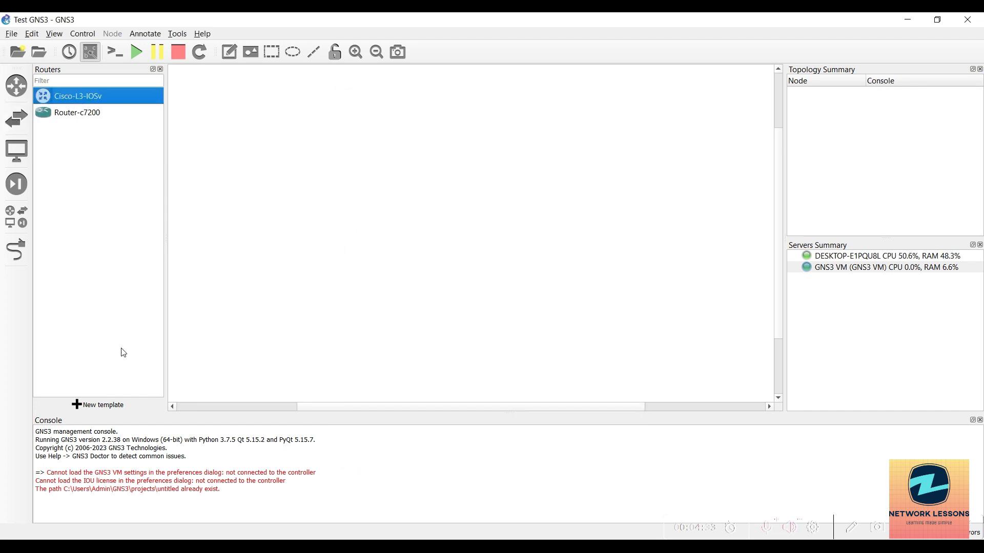
{"action": "left_click", "coordinate": [112, 406]}
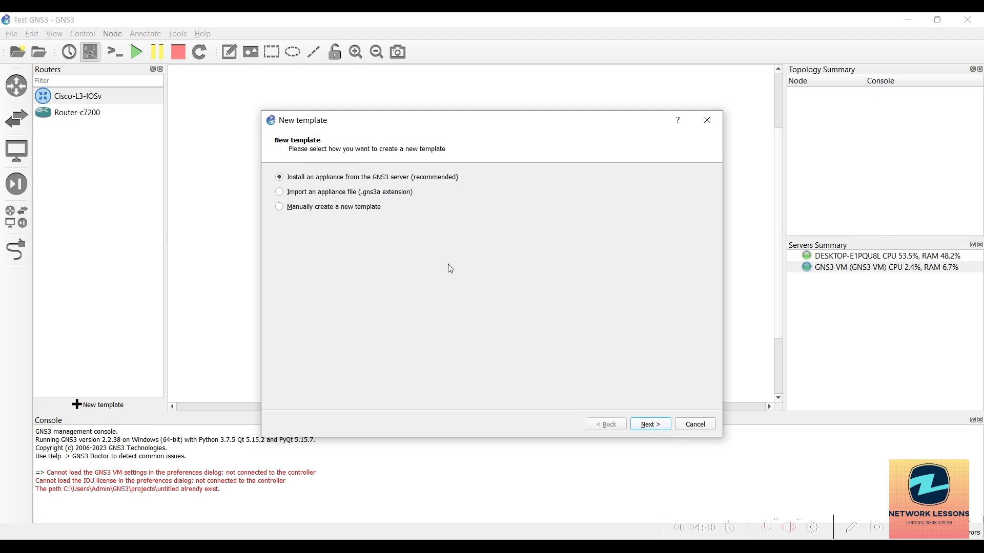
{"action": "left_click", "coordinate": [643, 427]}
{"action": "left_click", "coordinate": [643, 428]}
{"action": "left_click", "coordinate": [560, 292]}
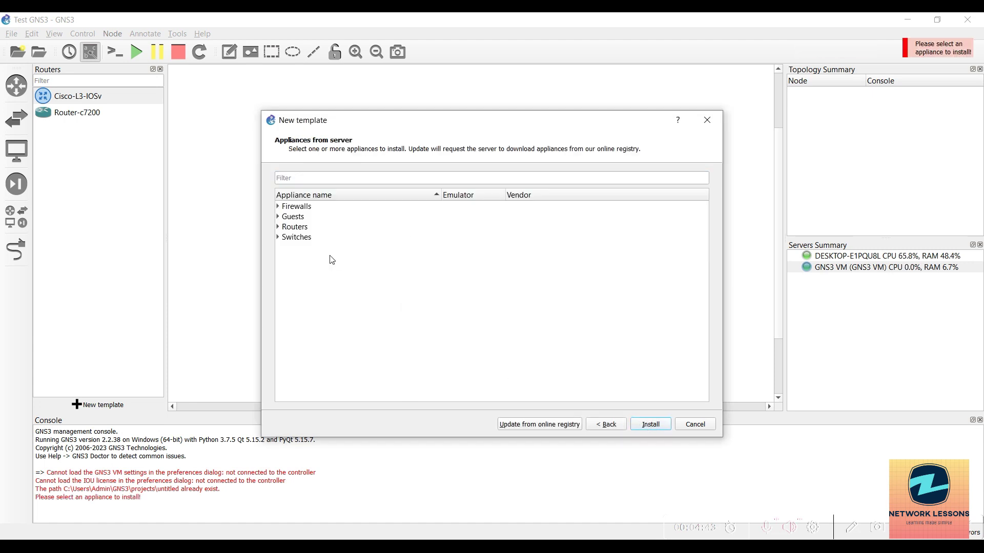
{"action": "left_click", "coordinate": [278, 239]}
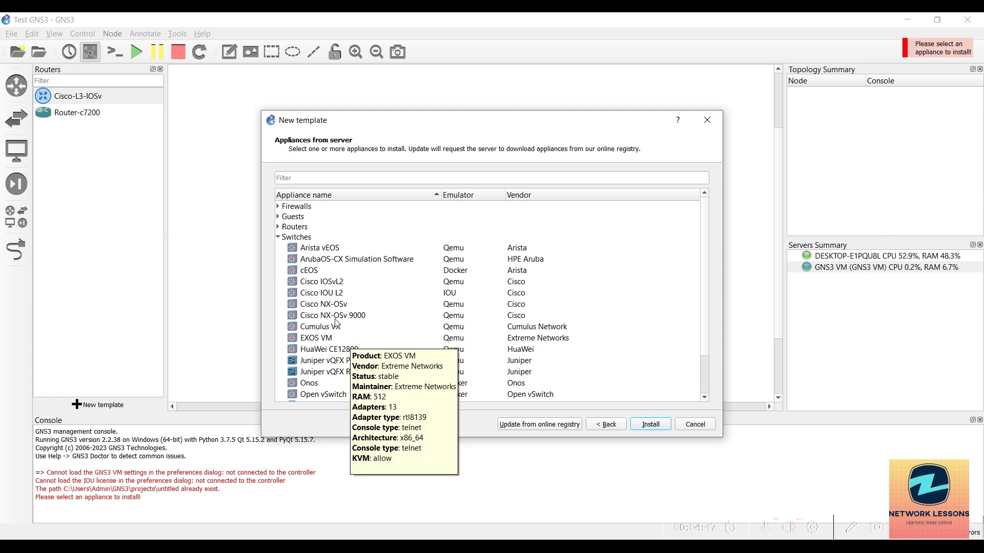
{"action": "left_click", "coordinate": [332, 285]}
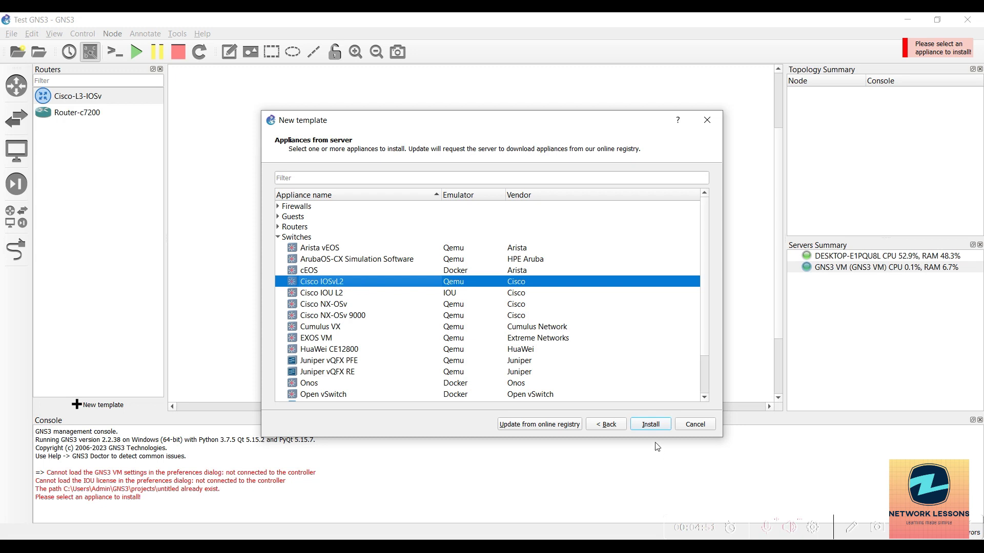
{"action": "left_click", "coordinate": [652, 426]}
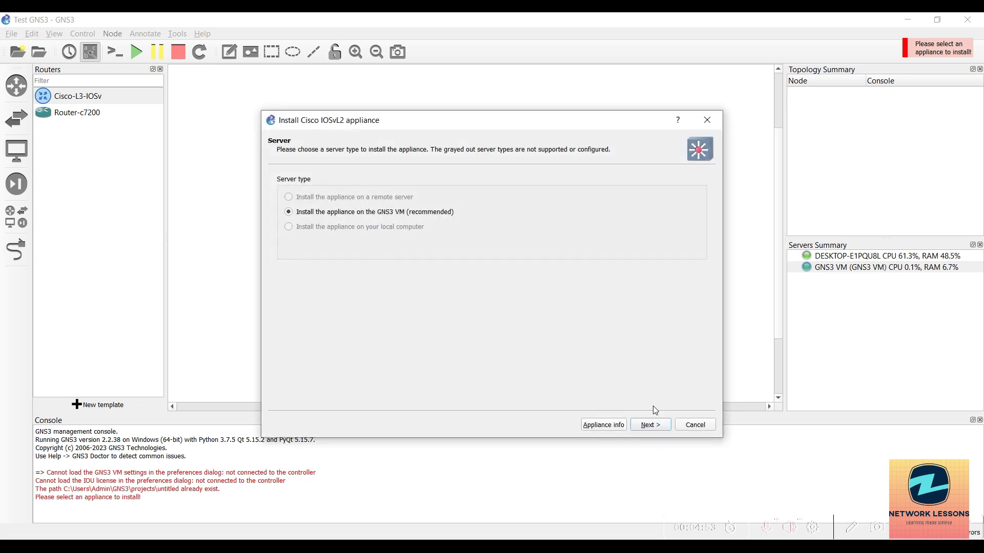
Accept the GNS3 VM server and the qemu-system-x86_64 (v4.2.1) binary, and create a new IOSvL2 version named 15.22.
{"action": "left_click", "coordinate": [664, 428]}
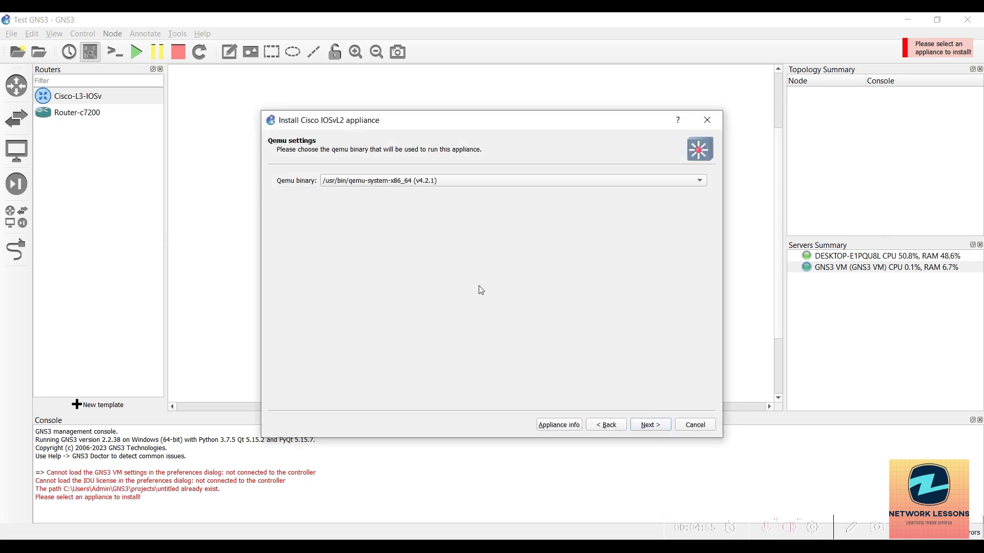
{"action": "left_click", "coordinate": [651, 425]}
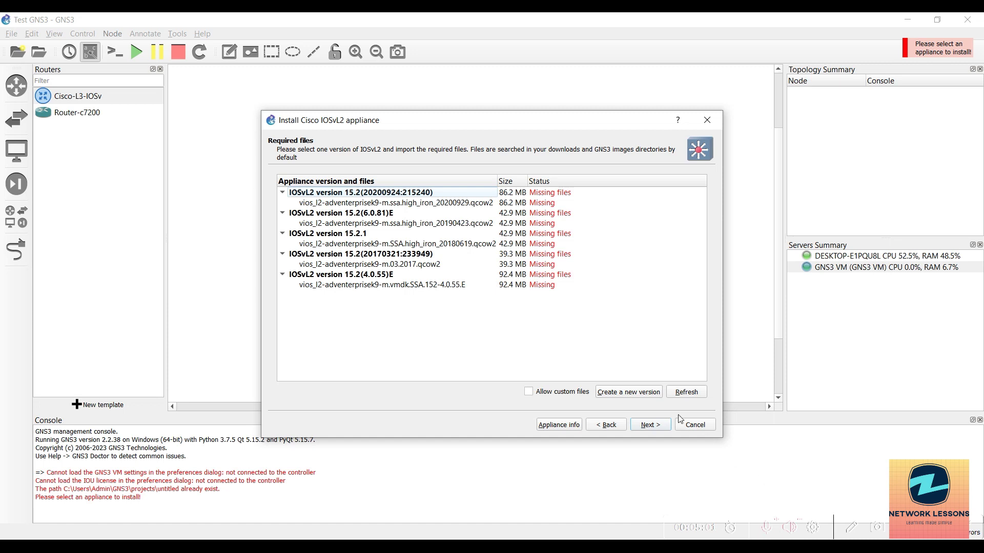
{"action": "left_click", "coordinate": [634, 394]}
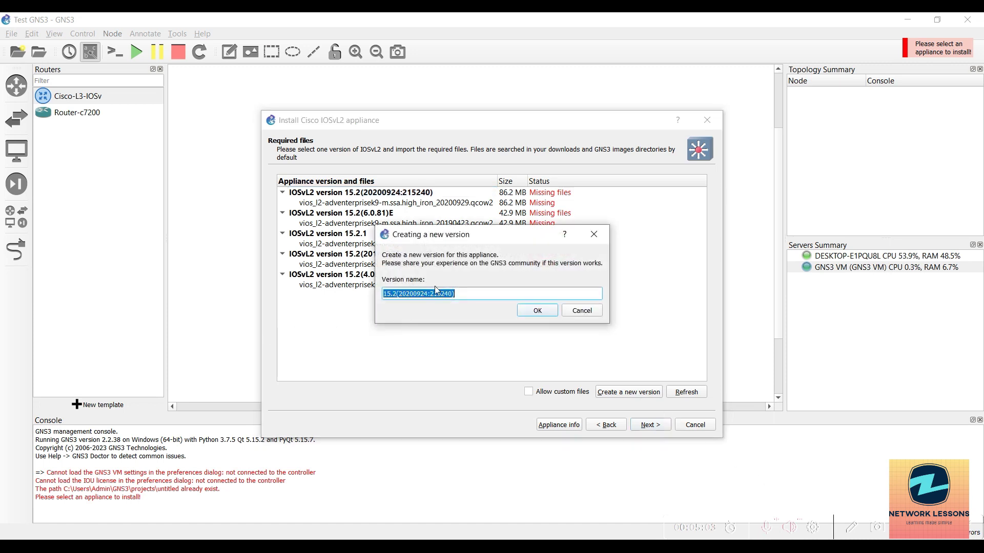
{"action": "type", "text": "15.22"}
{"action": "left_click", "coordinate": [549, 310]}
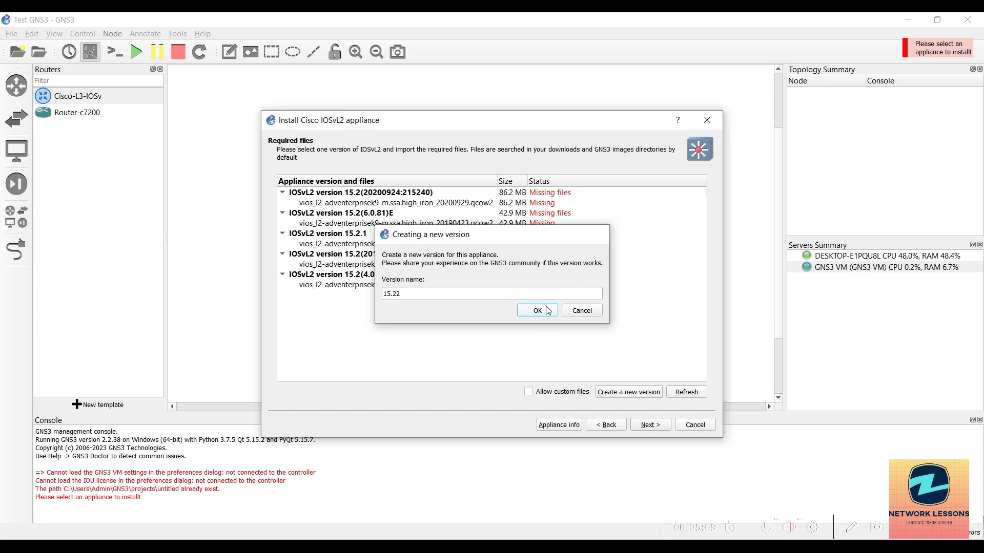
Copy the suggested hda_disk_image filename and open the EVE-NG viosl2-Switch folder in File Explorer.
{"action": "right_click", "coordinate": [478, 285]}
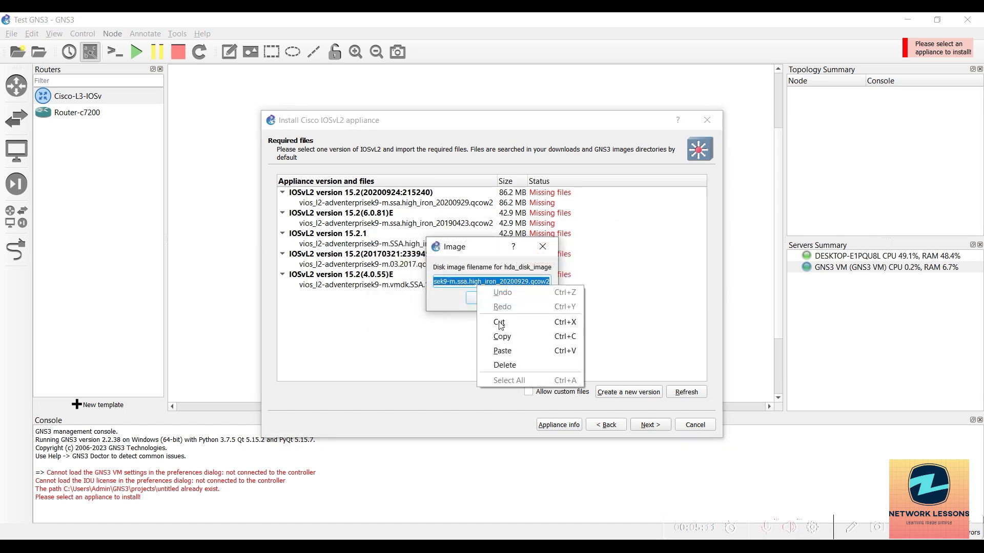
{"action": "left_click", "coordinate": [503, 334]}
{"action": "key", "text": "alt+Tab"}
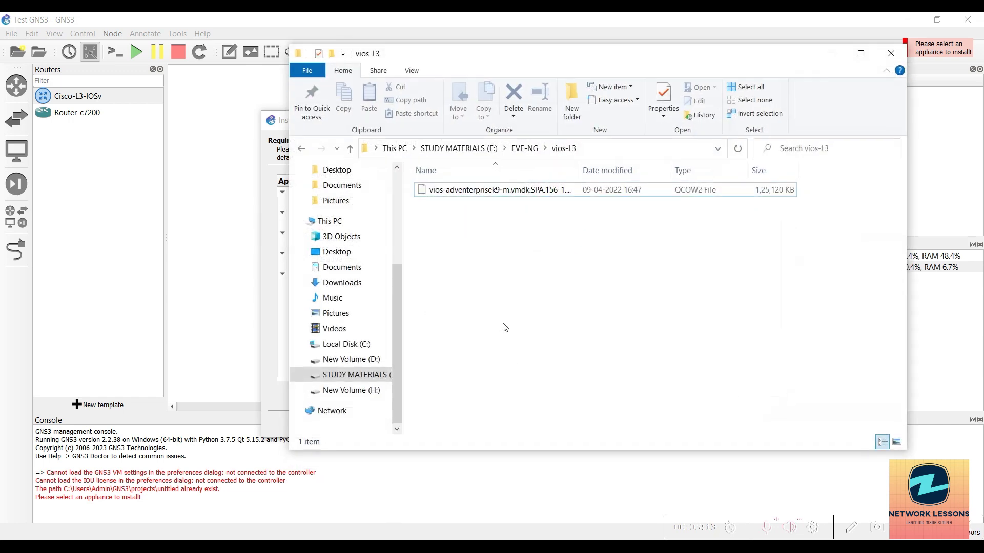
{"action": "left_click", "coordinate": [524, 148]}
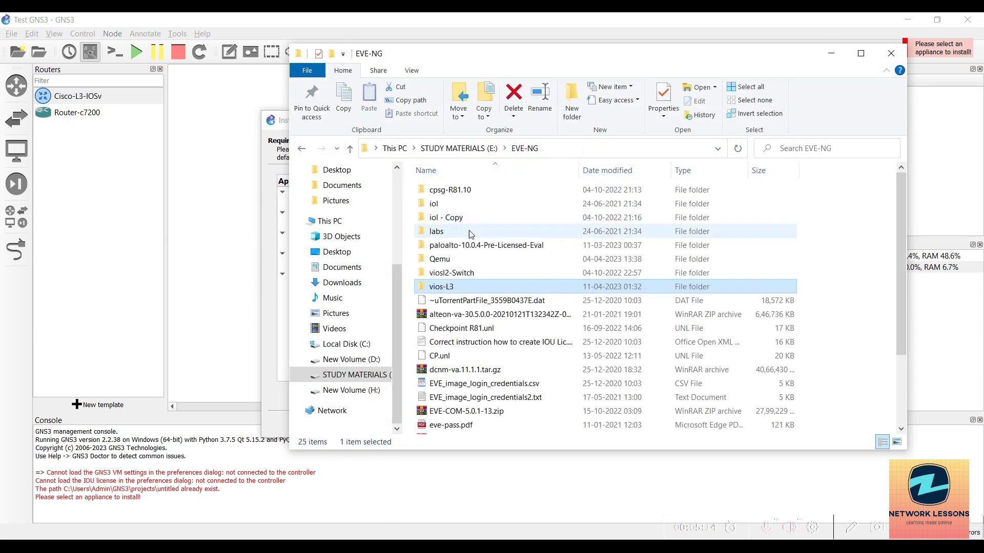
{"action": "double_click", "coordinate": [453, 272]}
Rename virtioa.qcow2 as vios_l2-adventerprisek9-m.ssa.high_iron_20200929.qcow2 and close the folder window.
{"action": "left_click", "coordinate": [451, 191]}
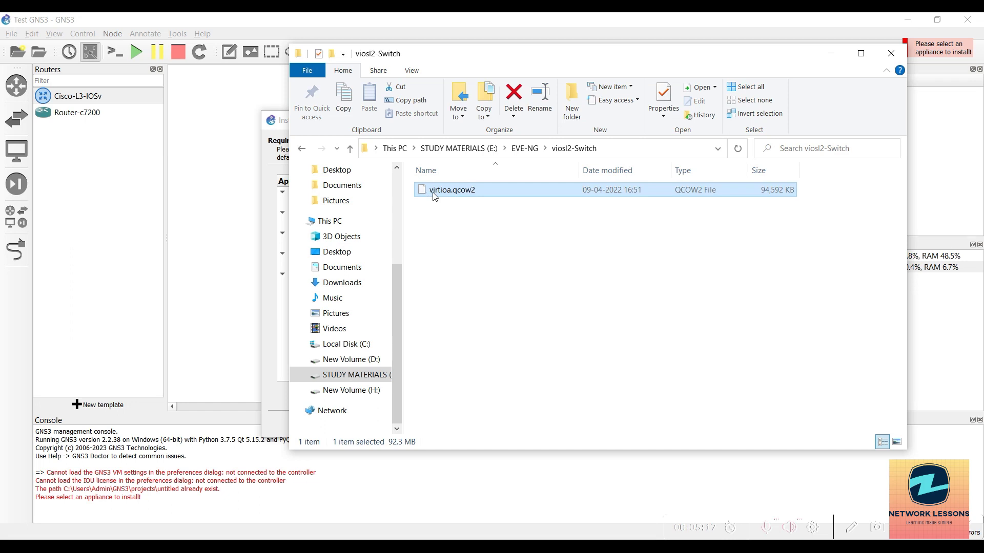
{"action": "left_click", "coordinate": [444, 195]}
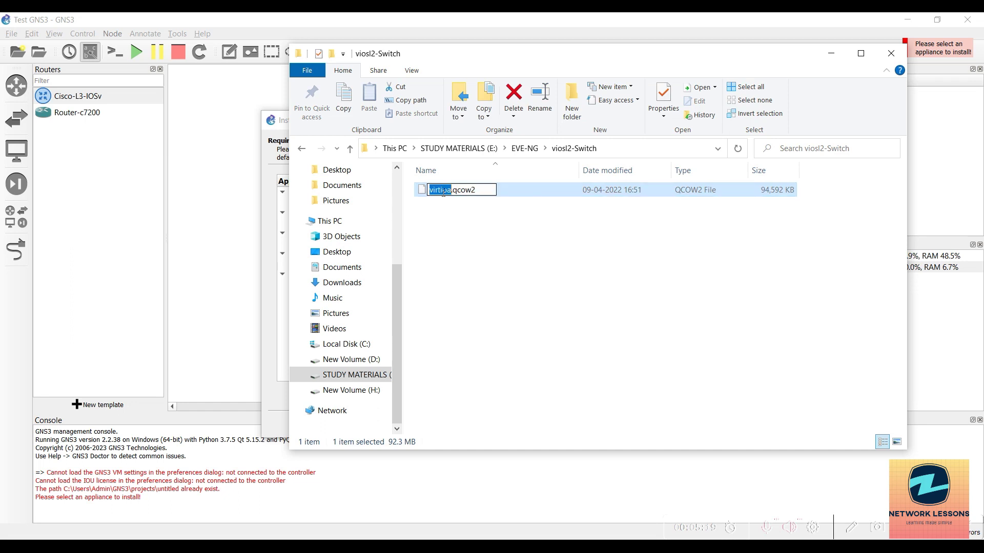
{"action": "key", "text": "ctrl+v"}
{"action": "key", "text": "Delete"}
{"action": "key", "text": "Delete"}
{"action": "key", "text": "Delete"}
{"action": "key", "text": "Delete"}
{"action": "key", "text": "Delete"}
{"action": "key", "text": "Delete"}
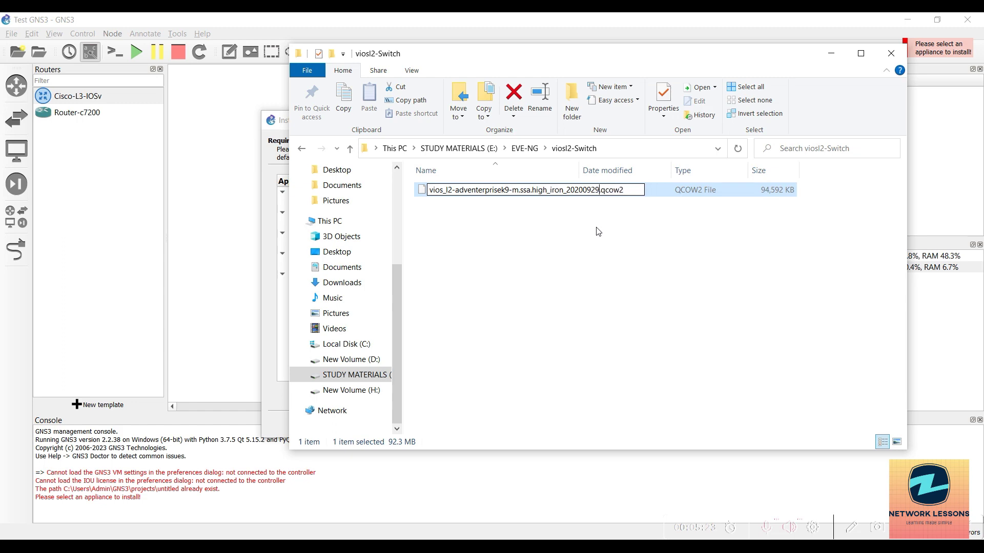
{"action": "left_click", "coordinate": [598, 232]}
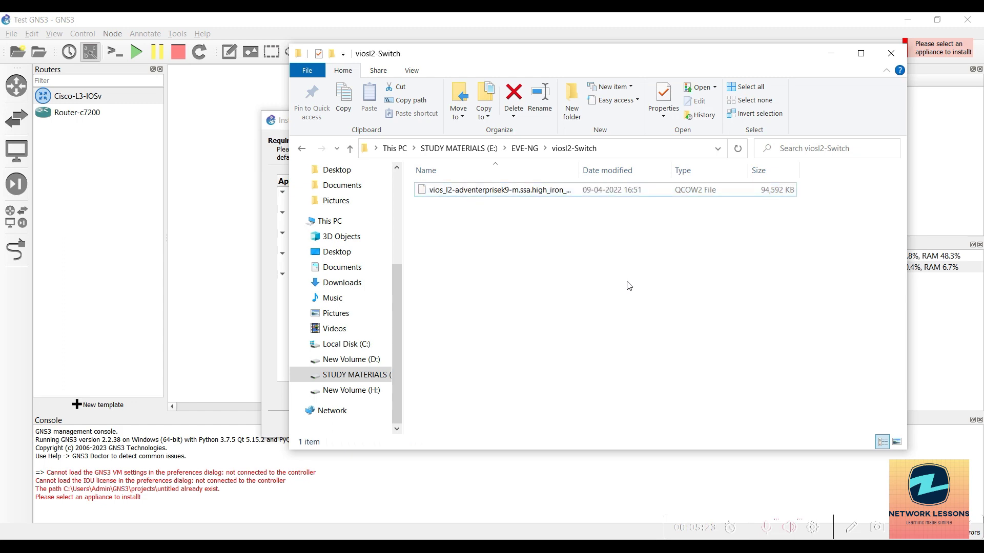
{"action": "left_click", "coordinate": [891, 54]}
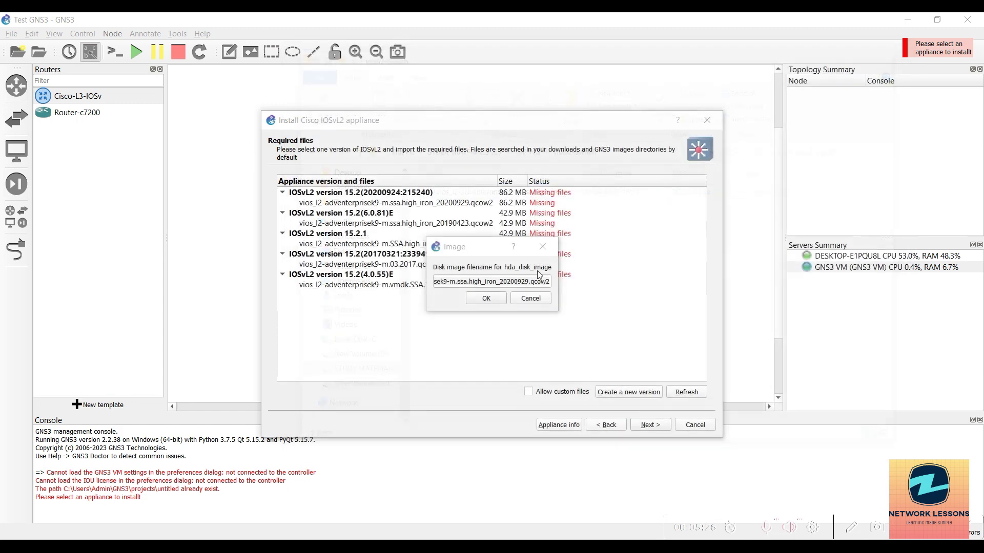
Accept the disk image filename for version 15.22 and import the matching qcow2 file from the EVE-NG viosl2-Switch folder.
{"action": "left_click", "coordinate": [488, 296]}
{"action": "left_click", "coordinate": [388, 307]}
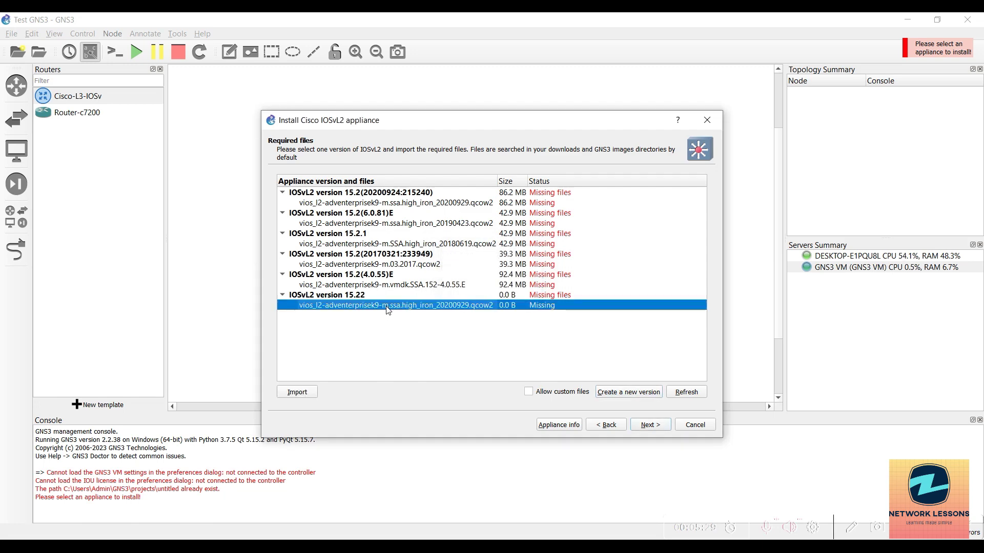
{"action": "left_click", "coordinate": [297, 393]}
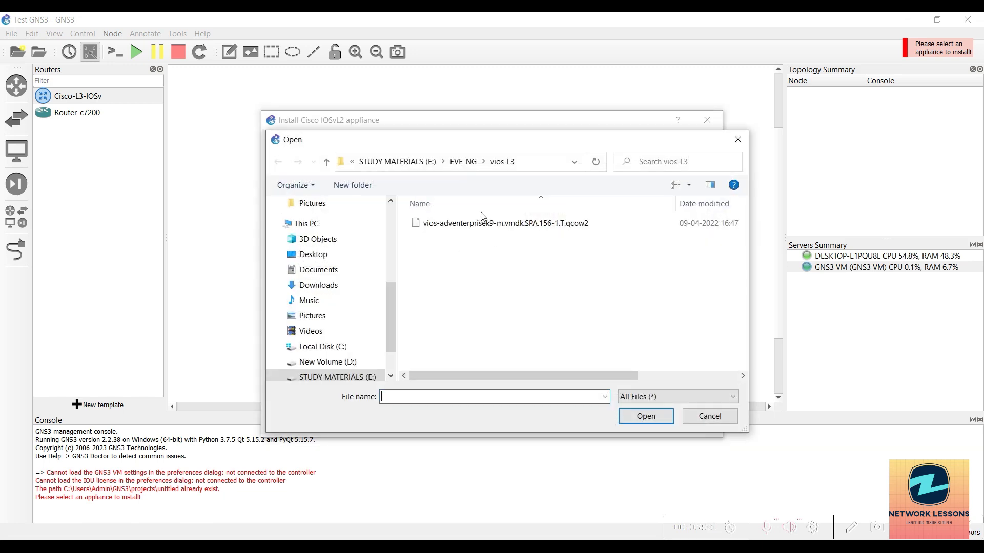
{"action": "left_click", "coordinate": [466, 163]}
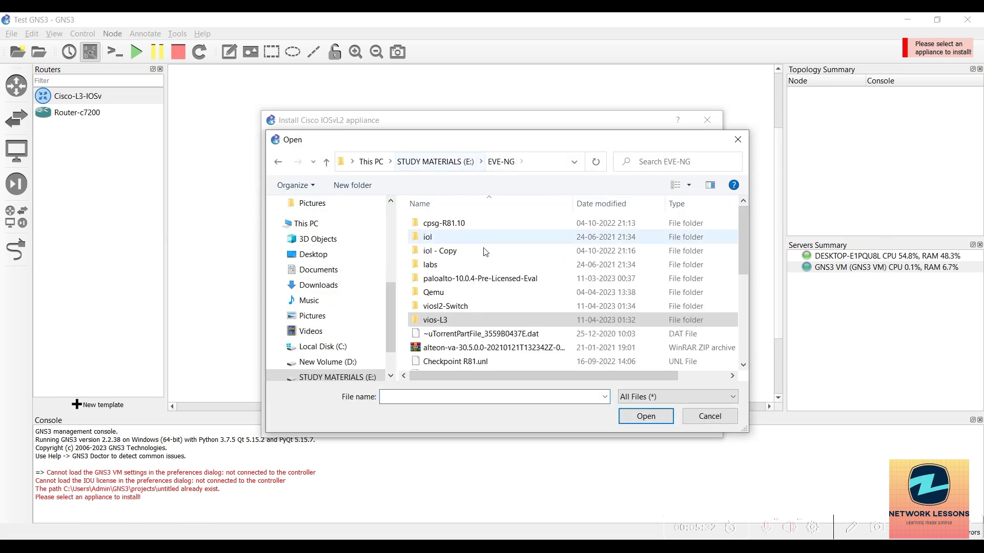
{"action": "double_click", "coordinate": [456, 307]}
{"action": "double_click", "coordinate": [459, 223]}
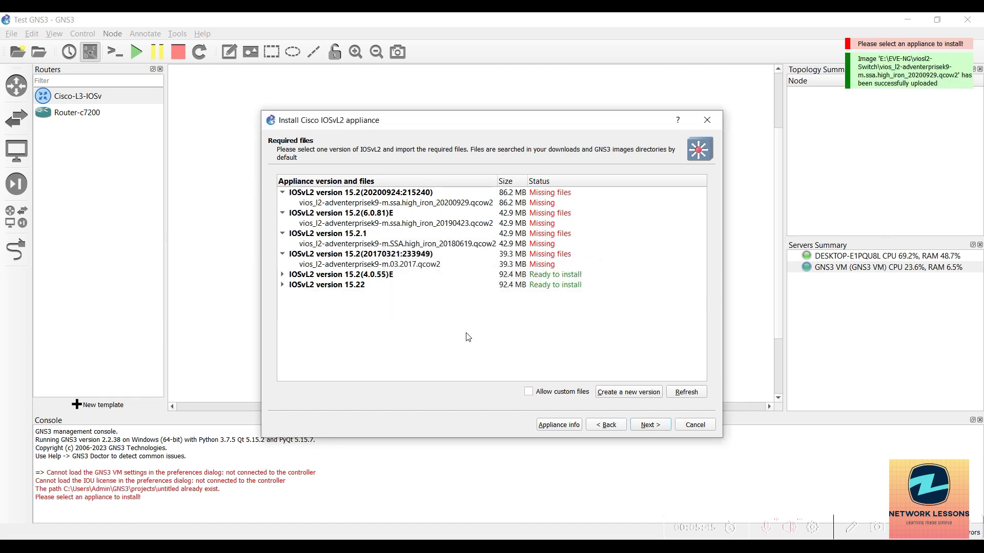
Install IOSvL2 version 15.22 and finish the appliance installation.
{"action": "left_click", "coordinate": [392, 284]}
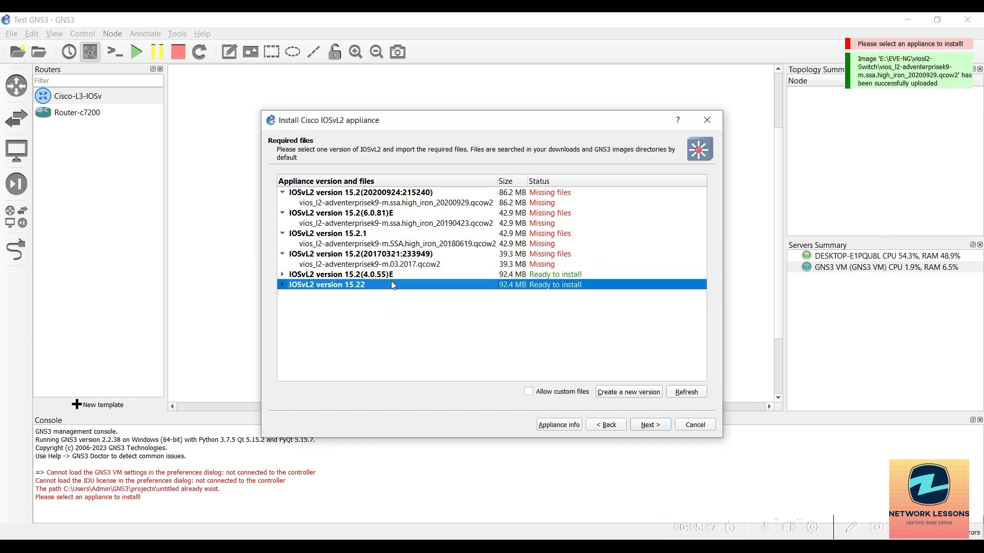
{"action": "left_click", "coordinate": [330, 275]}
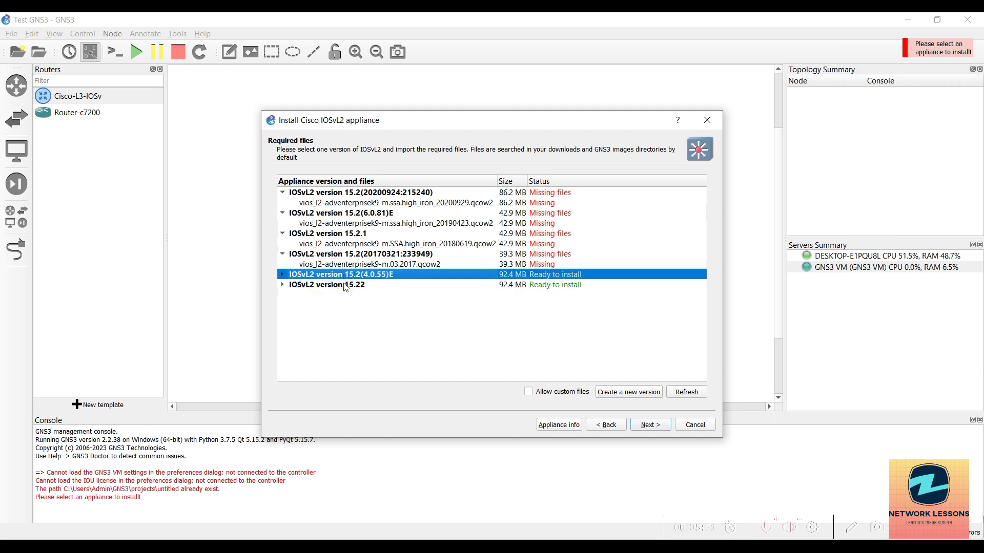
{"action": "left_click", "coordinate": [325, 286]}
{"action": "left_click", "coordinate": [648, 430]}
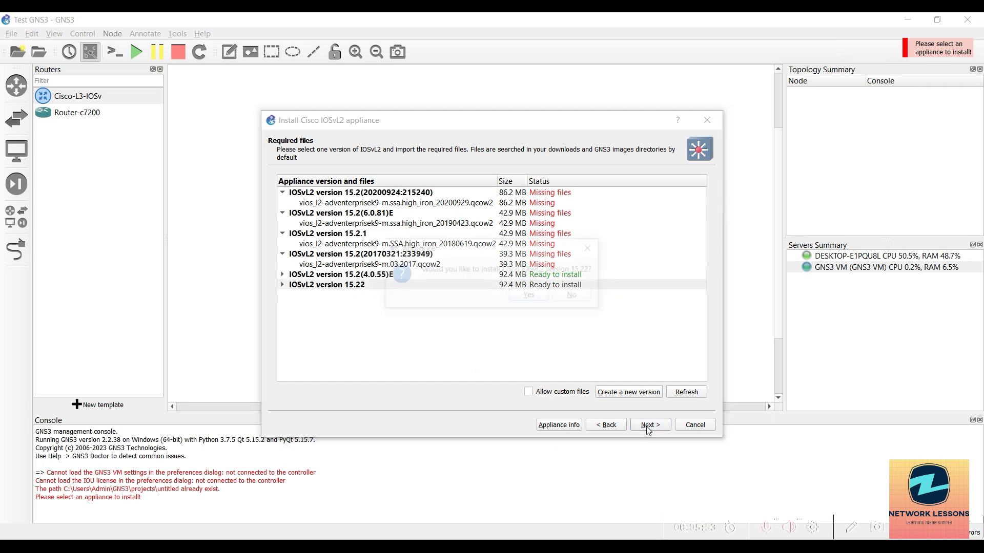
{"action": "left_click", "coordinate": [516, 290]}
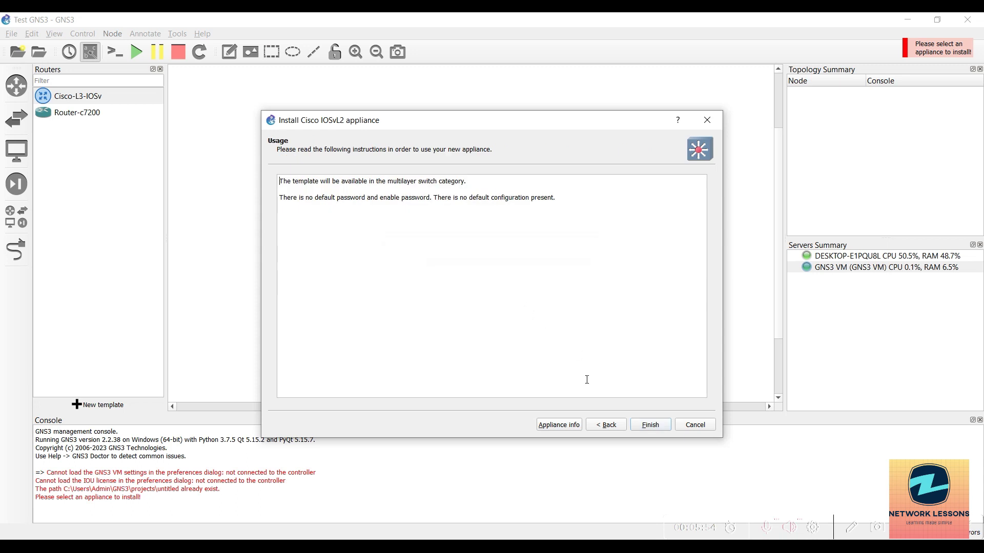
{"action": "left_click", "coordinate": [648, 425]}
{"action": "left_click", "coordinate": [594, 299]}
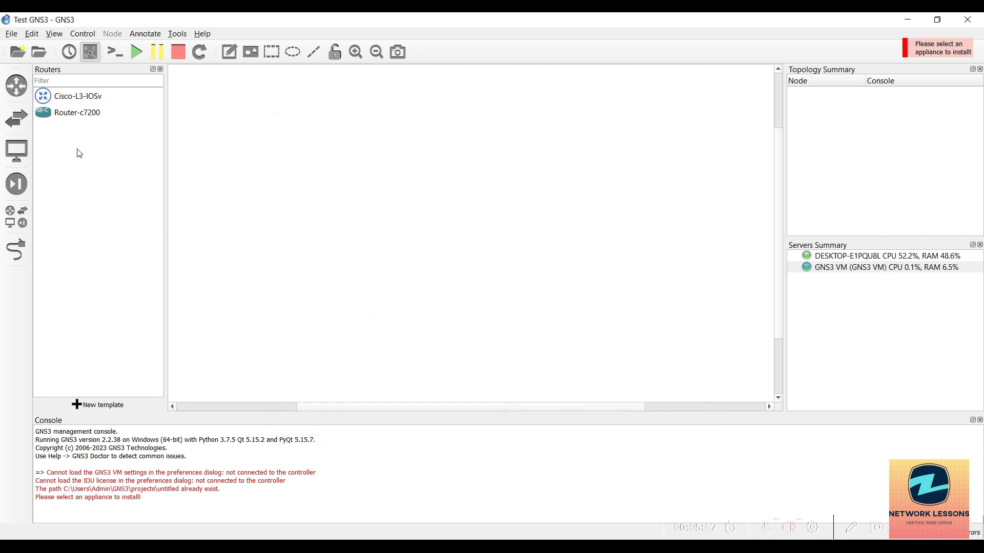
Open the configuration of the Cisco IOSvL2 15.22 switch template and change its template name to Cisco-IOSvL2.
{"action": "left_click", "coordinate": [26, 128]}
{"action": "left_click", "coordinate": [79, 119]}
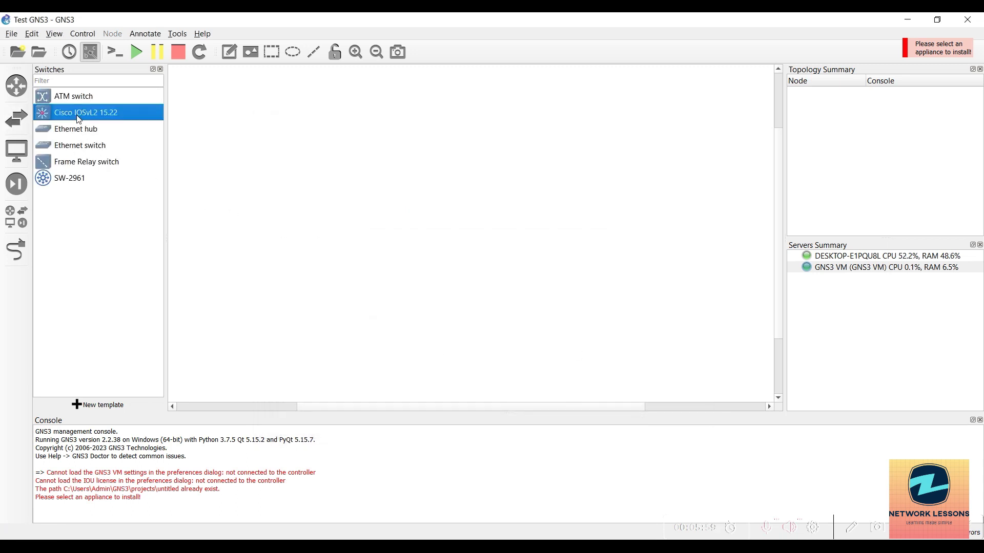
{"action": "right_click", "coordinate": [83, 116]}
{"action": "left_click", "coordinate": [108, 135]}
{"action": "left_click", "coordinate": [452, 171]}
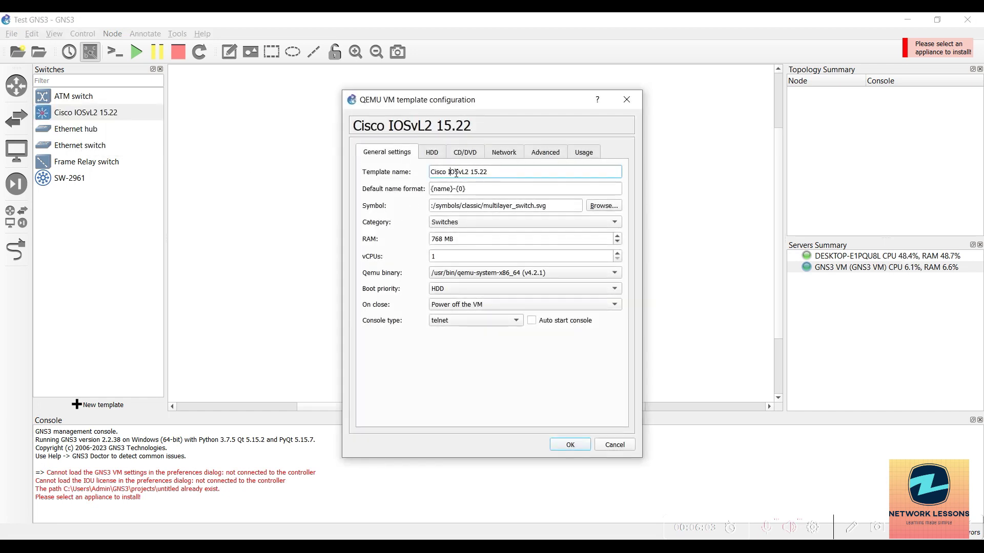
{"action": "key", "text": "BackSpace"}
{"action": "type", "text": "-"}
{"action": "left_click_drag", "start_coordinate": [470, 176], "coordinate": [531, 182]}
{"action": "key", "text": "BackSpace"}
Set the template's symbol to switch from the Affinity-circle-blue library and save the template configuration.
{"action": "left_click", "coordinate": [596, 209]}
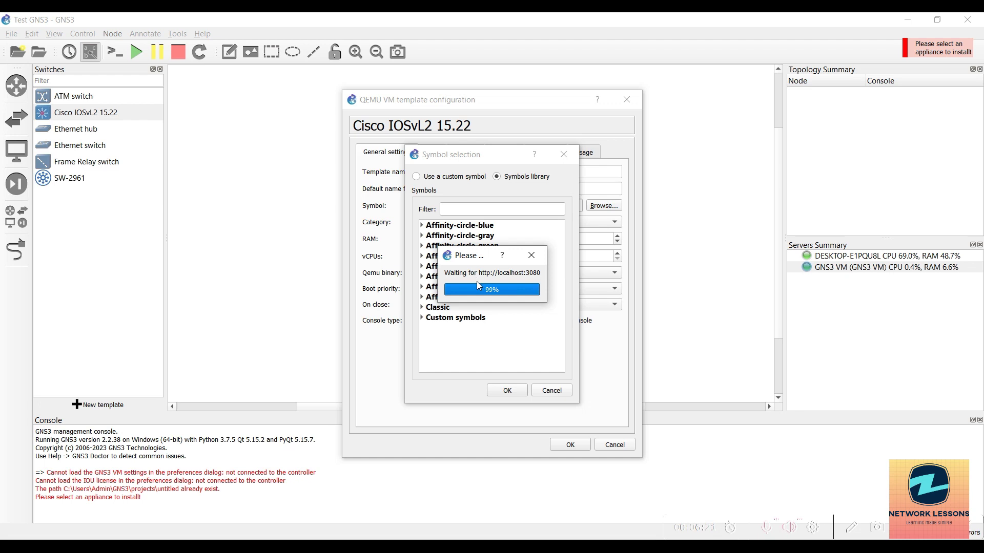
{"action": "left_click", "coordinate": [422, 226]}
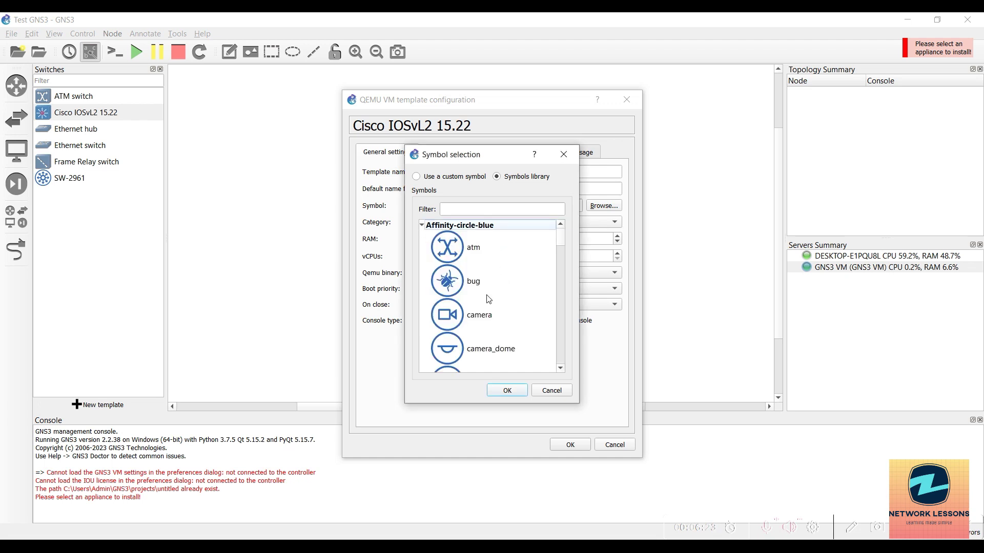
{"action": "left_click", "coordinate": [466, 207]}
{"action": "type", "text": "sw"}
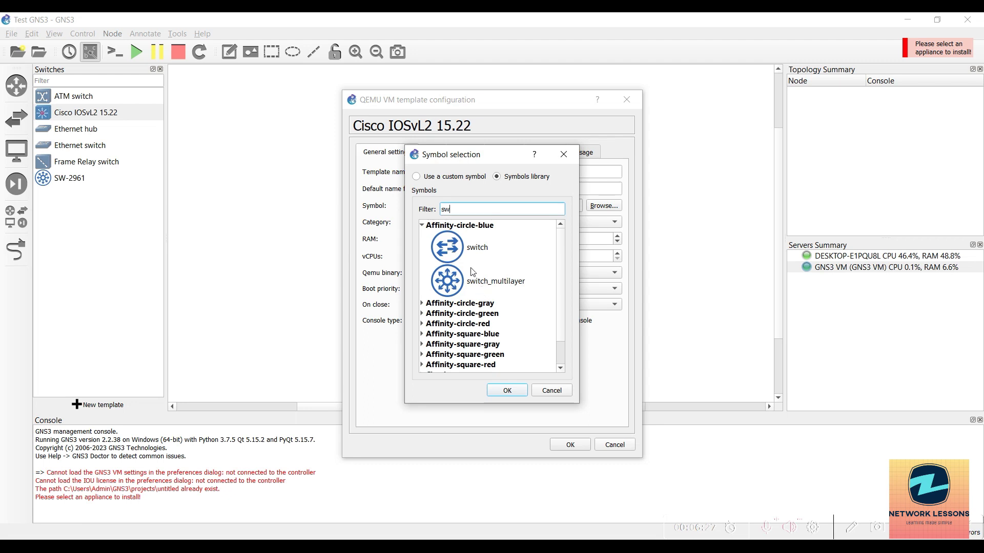
{"action": "left_click", "coordinate": [470, 250]}
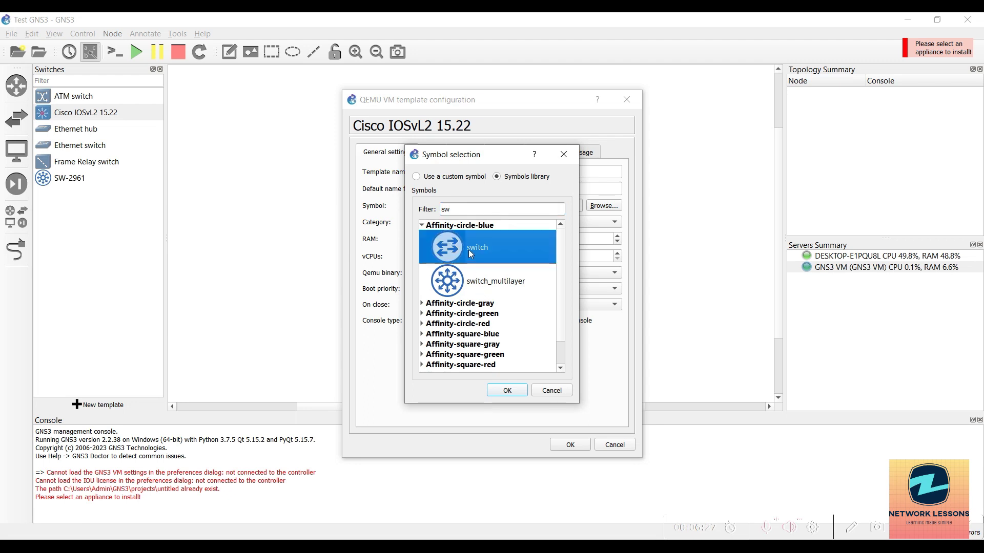
{"action": "left_click", "coordinate": [506, 391]}
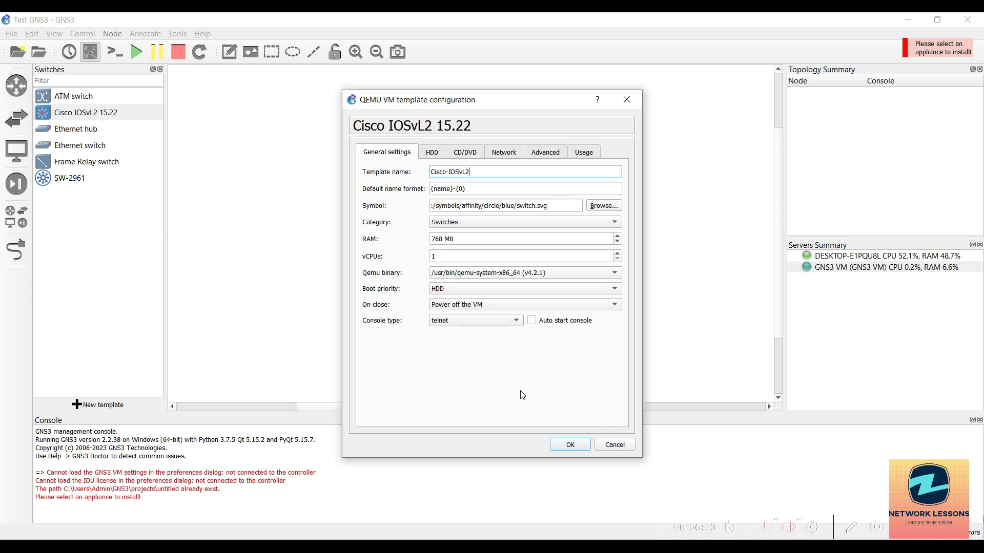
{"action": "left_click", "coordinate": [569, 444]}
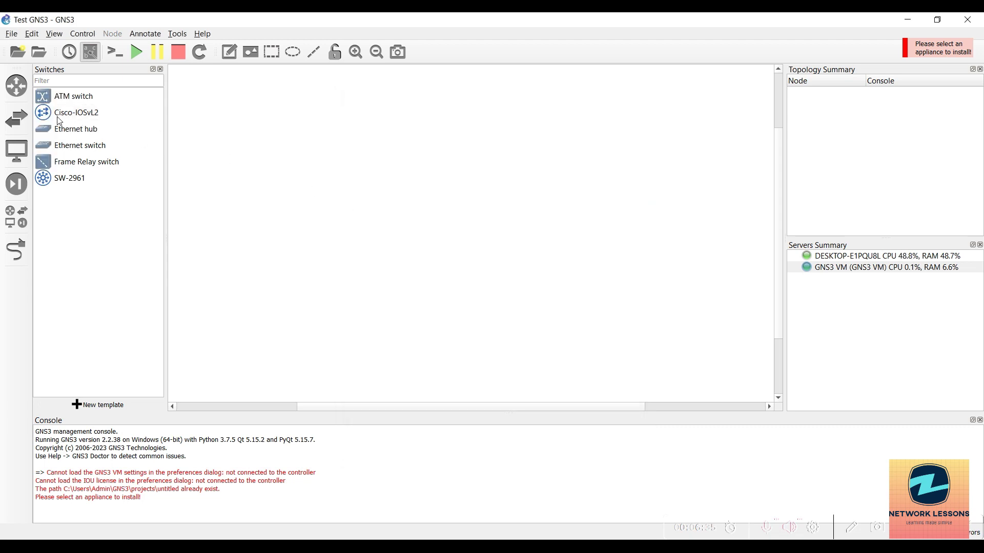
Add one Cisco-IOSvL2 switch and, below it, one Cisco-L3-IOSv router from all devices to the workspace.
{"action": "left_click", "coordinate": [16, 217]}
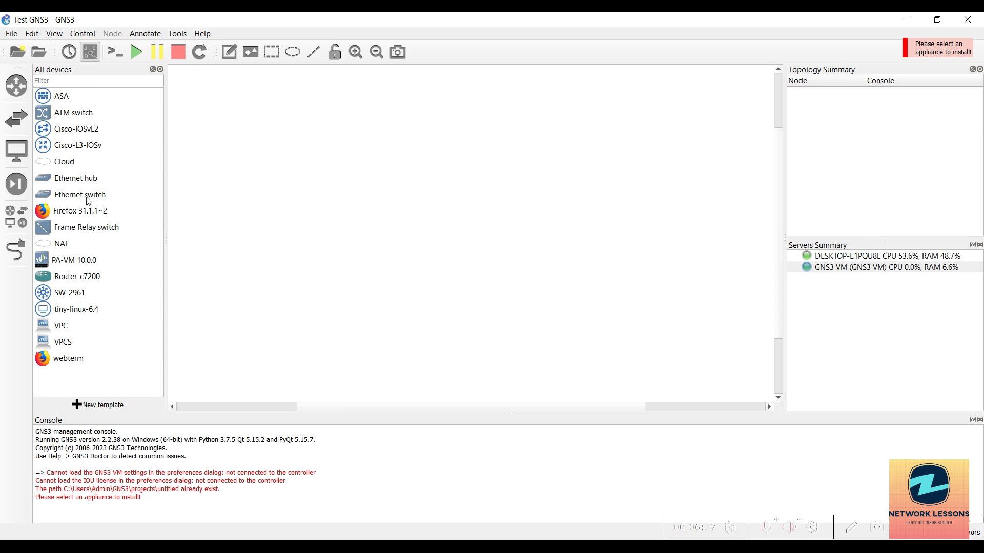
{"action": "left_click_drag", "start_coordinate": [85, 129], "coordinate": [387, 166]}
{"action": "left_click_drag", "start_coordinate": [102, 148], "coordinate": [461, 305]}
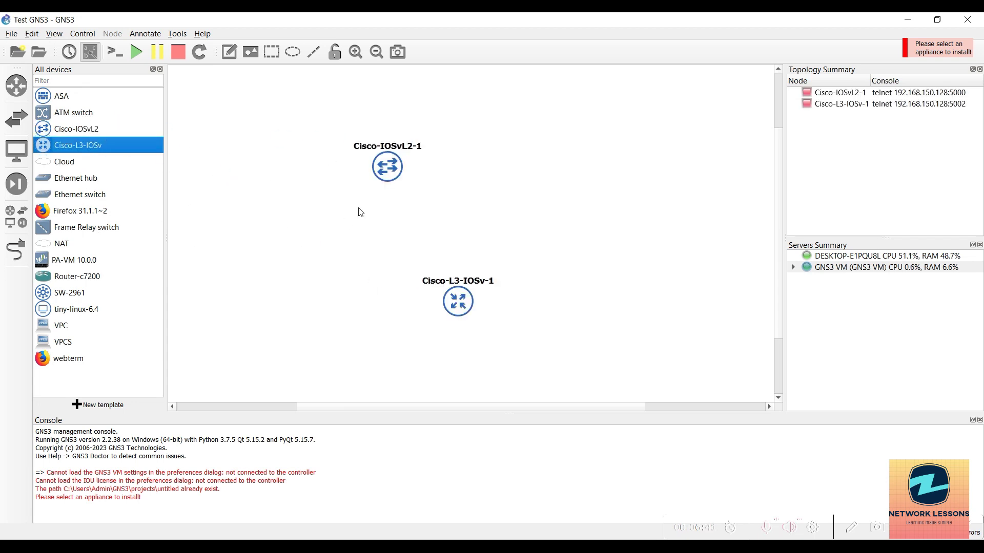
{"action": "left_click", "coordinate": [847, 105]}
{"action": "key", "text": "Up"}
{"action": "key", "text": "Down"}
{"action": "key", "text": "Up"}
{"action": "key", "text": "Down"}
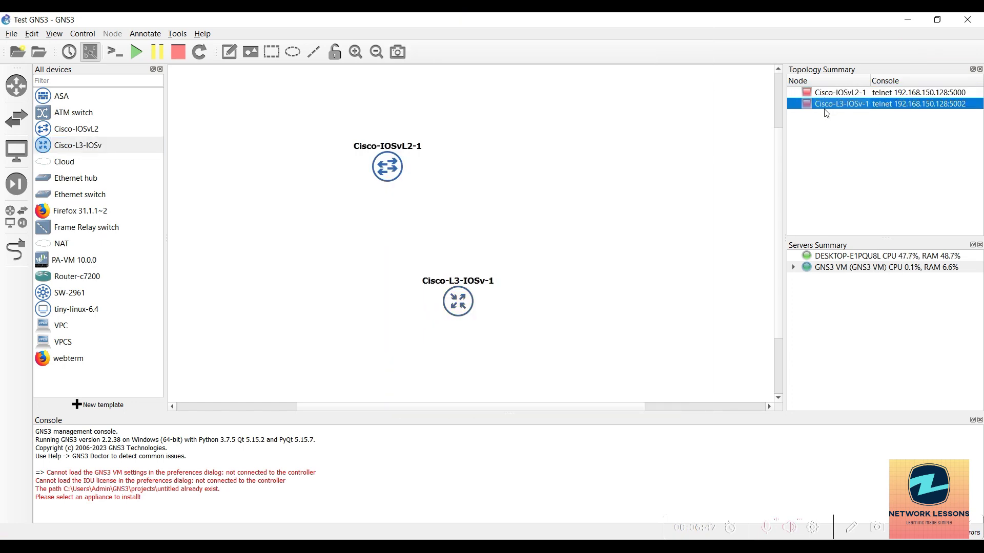
Start the Cisco-IOSvL2-1 and Cisco-L3-IOSv-1 nodes and check the GNS3 VM load in the servers summary.
{"action": "left_click", "coordinate": [385, 165]}
{"action": "right_click", "coordinate": [384, 165]}
{"action": "left_click", "coordinate": [416, 208]}
{"action": "right_click", "coordinate": [478, 311]}
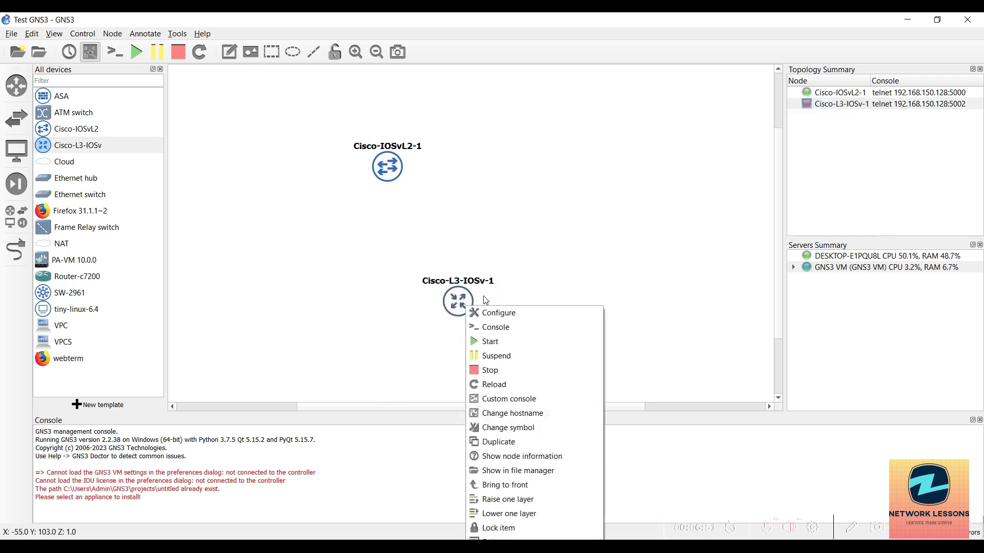
{"action": "left_click", "coordinate": [478, 340]}
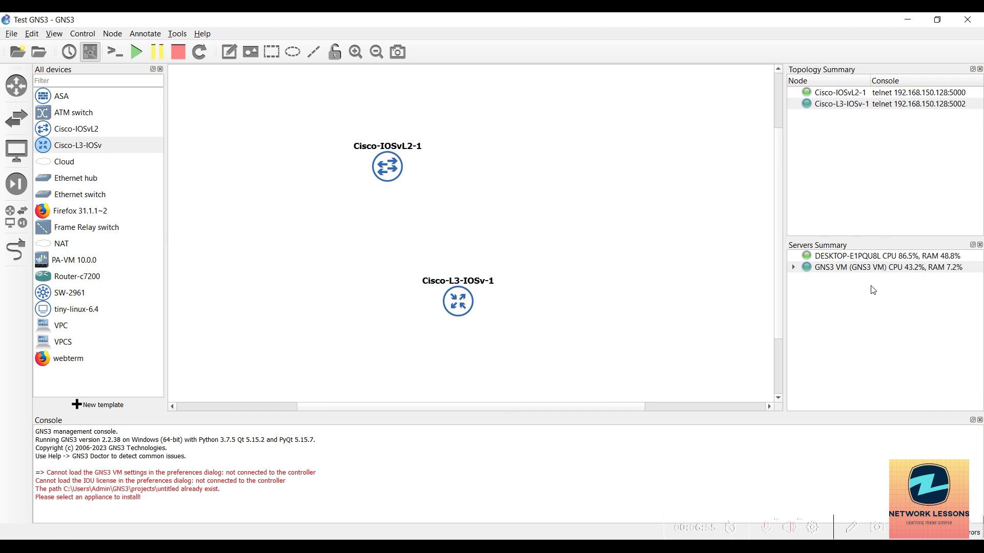
{"action": "left_click", "coordinate": [908, 271]}
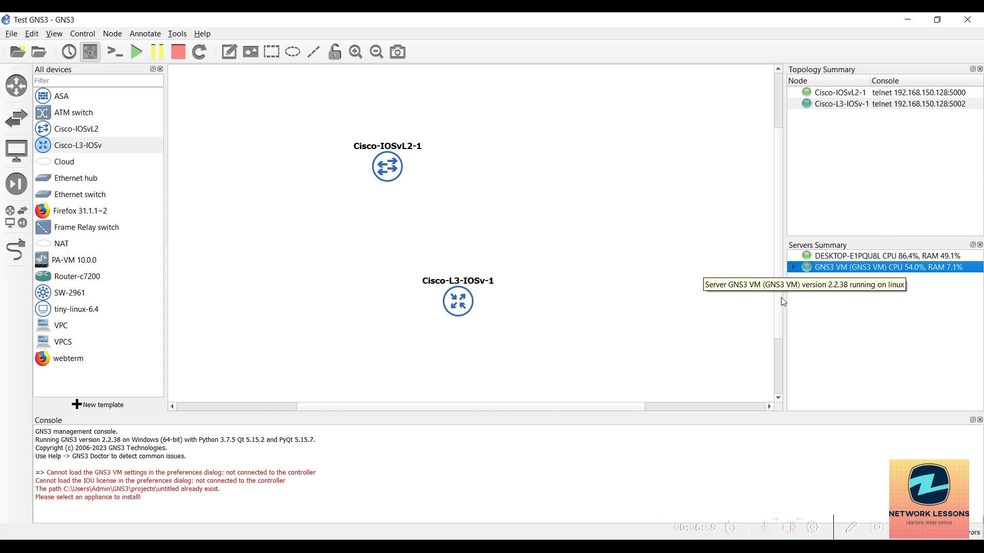
Open the consoles of Cisco-IOSvL2-1 and Cisco-L3-IOSv-1 and bring the switch's console back to the front.
{"action": "double_click", "coordinate": [386, 170]}
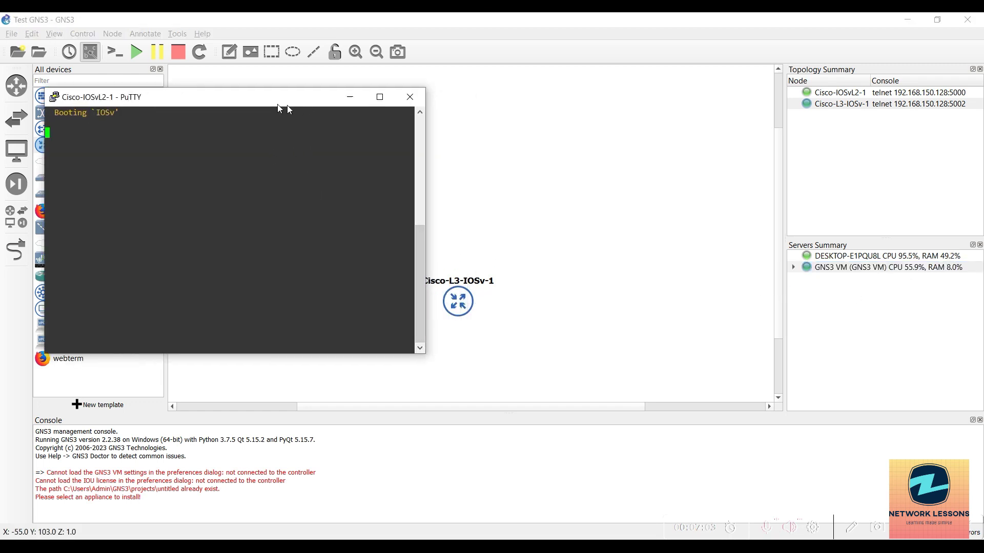
{"action": "left_click", "coordinate": [459, 307]}
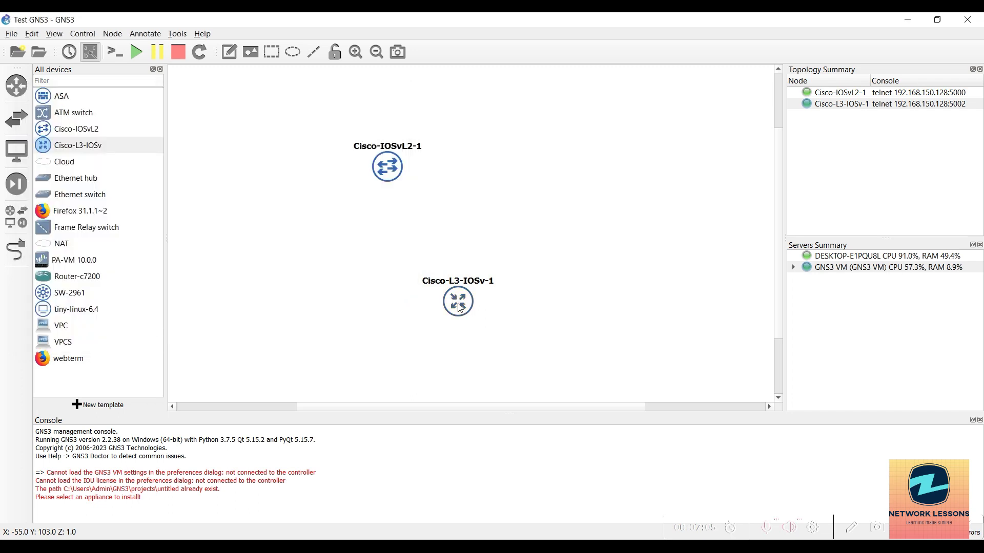
{"action": "double_click", "coordinate": [459, 308]}
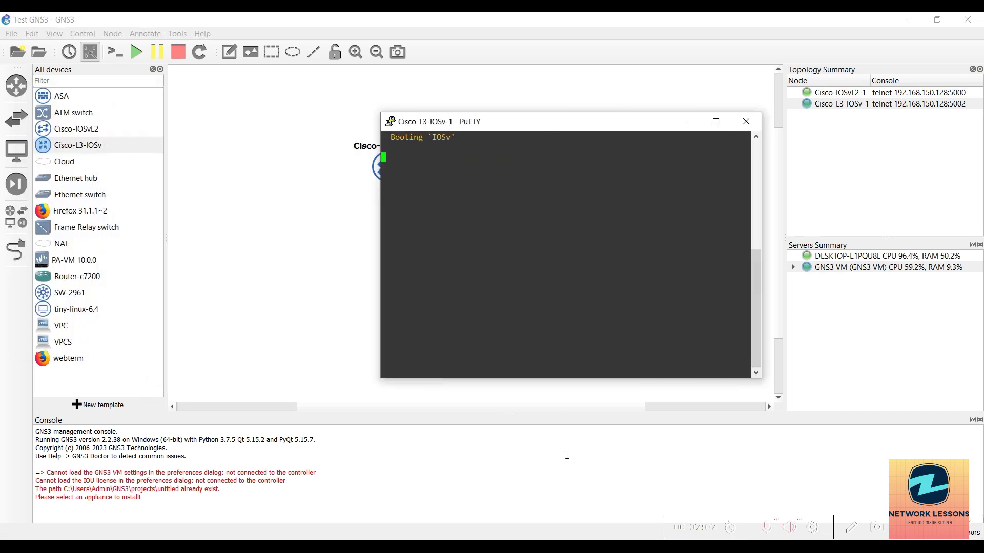
{"action": "left_click", "coordinate": [517, 504]}
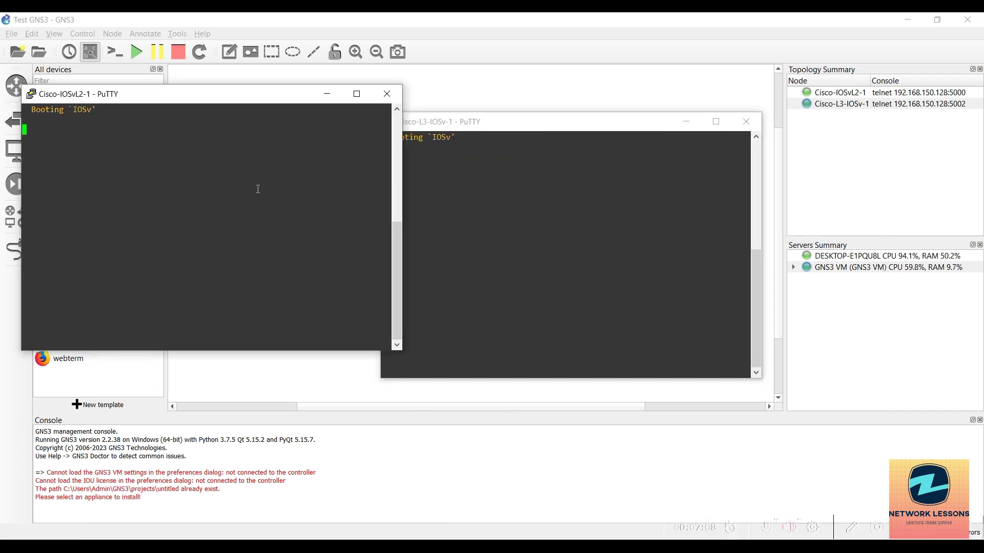
Place the router's console window beside the switch's console, clear of overlap, and return to the switch's console.
{"action": "left_click", "coordinate": [564, 148]}
{"action": "left_click_drag", "start_coordinate": [557, 123], "coordinate": [681, 105]}
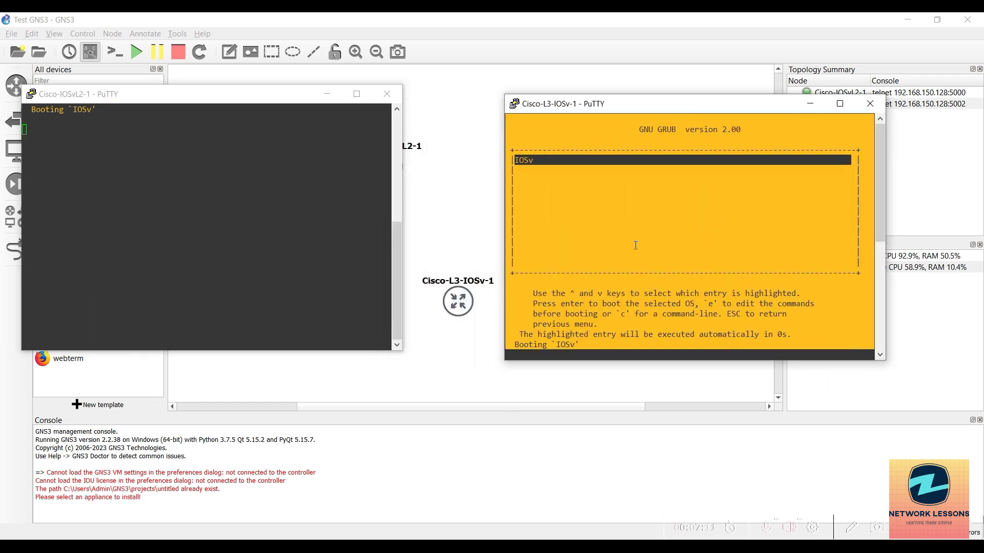
{"action": "left_click", "coordinate": [146, 199]}
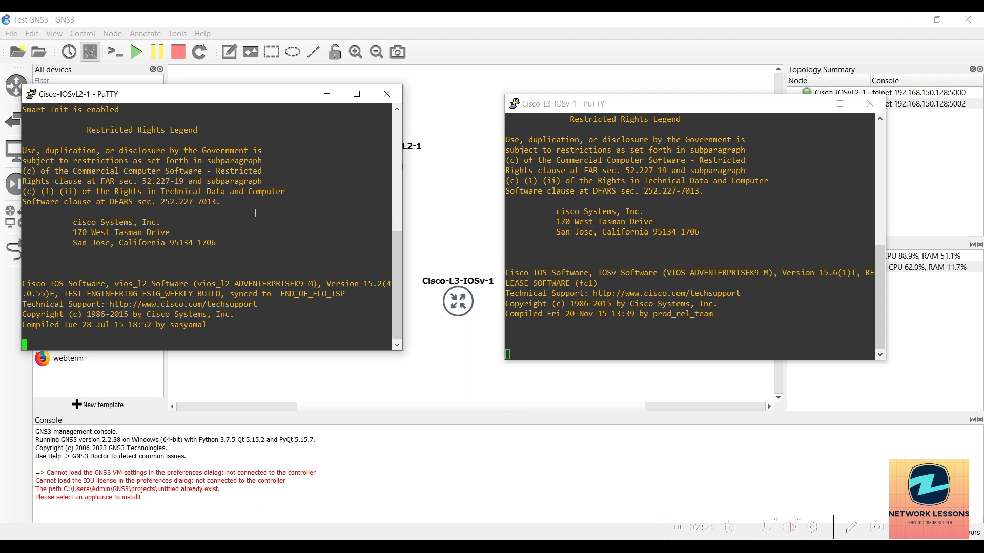
Examine the IOS version lines in the boot output of the switch and router consoles.
{"action": "left_click_drag", "start_coordinate": [197, 294], "coordinate": [300, 283]}
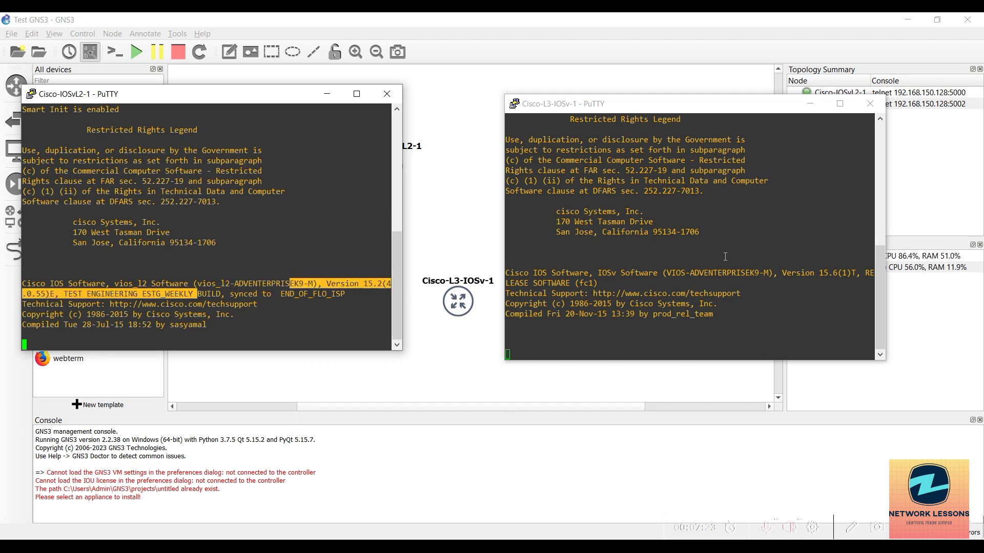
{"action": "left_click_drag", "start_coordinate": [662, 272], "coordinate": [847, 274]}
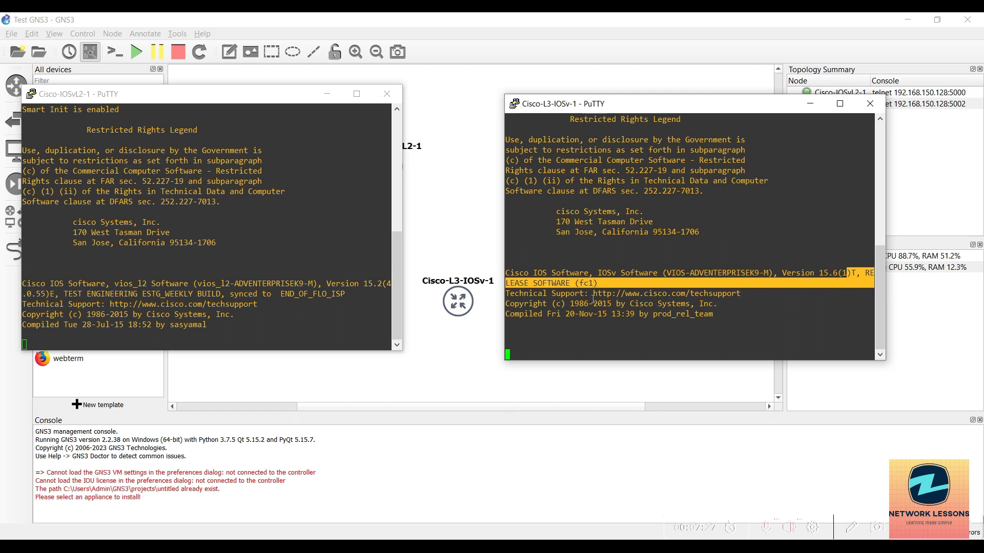
{"action": "left_click_drag", "start_coordinate": [336, 283], "coordinate": [381, 284]}
{"action": "left_click", "coordinate": [594, 320]}
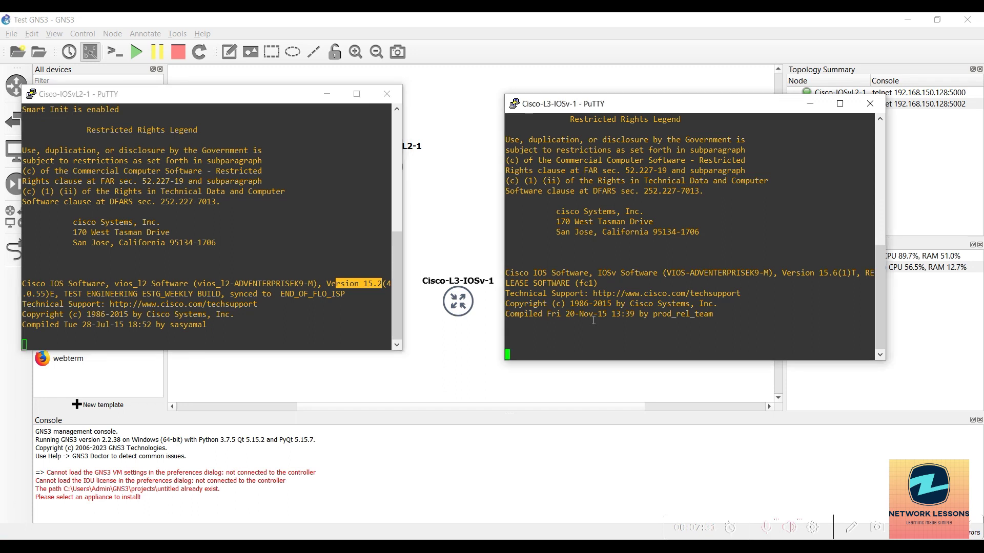
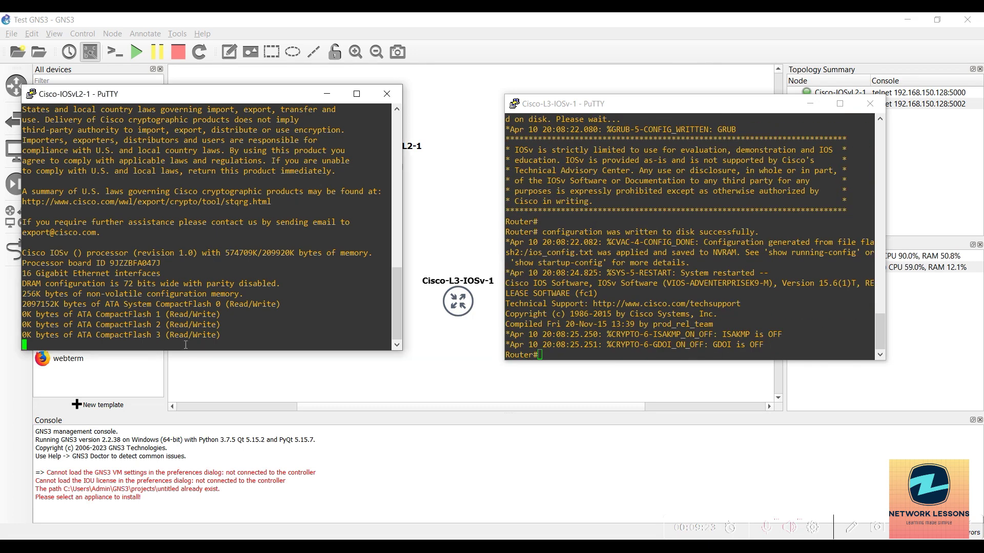
Run show version on the Cisco-L3-IOSv-1 router and examine the IOS software version in its output.
{"action": "left_click", "coordinate": [557, 349]}
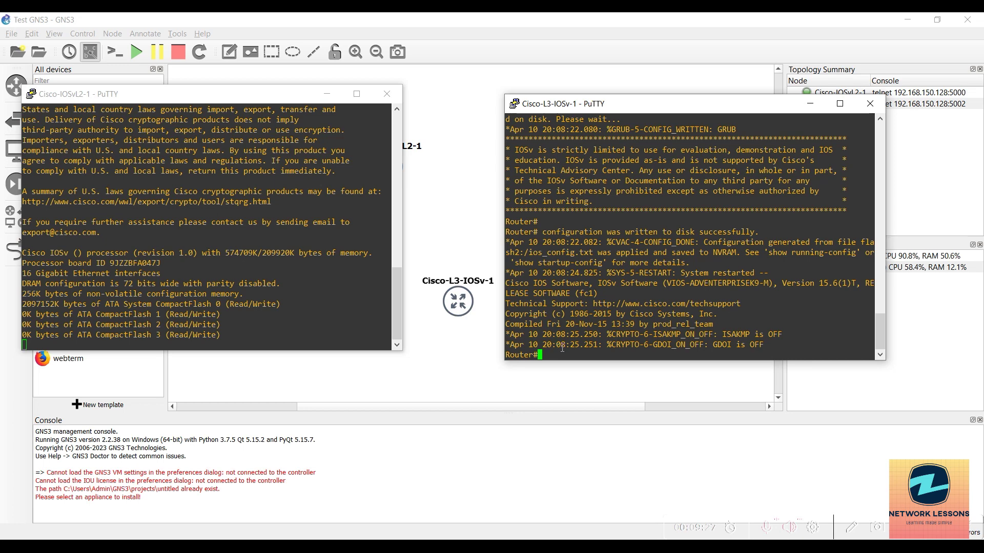
{"action": "type", "text": "show ver"}
{"action": "key", "text": "Tab"}
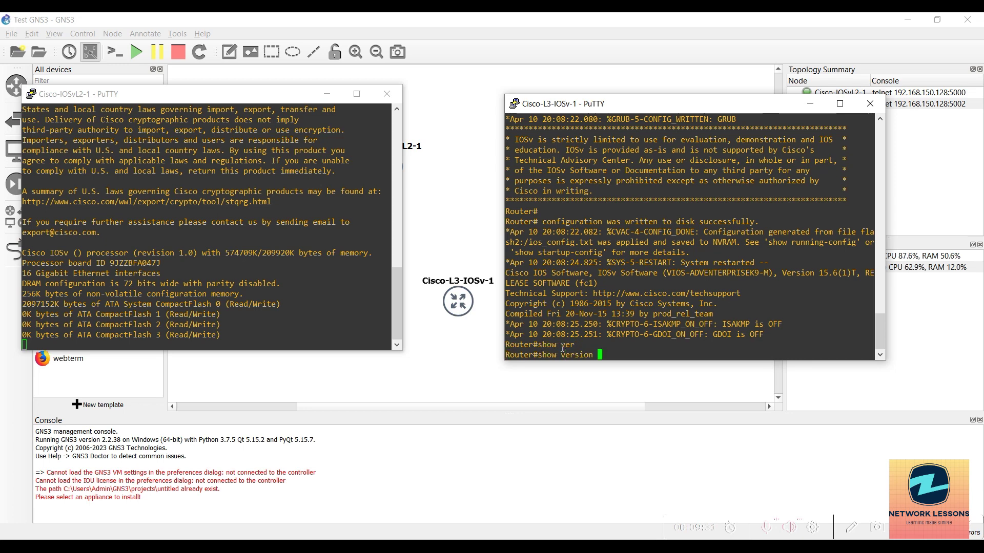
{"action": "key", "text": "Return"}
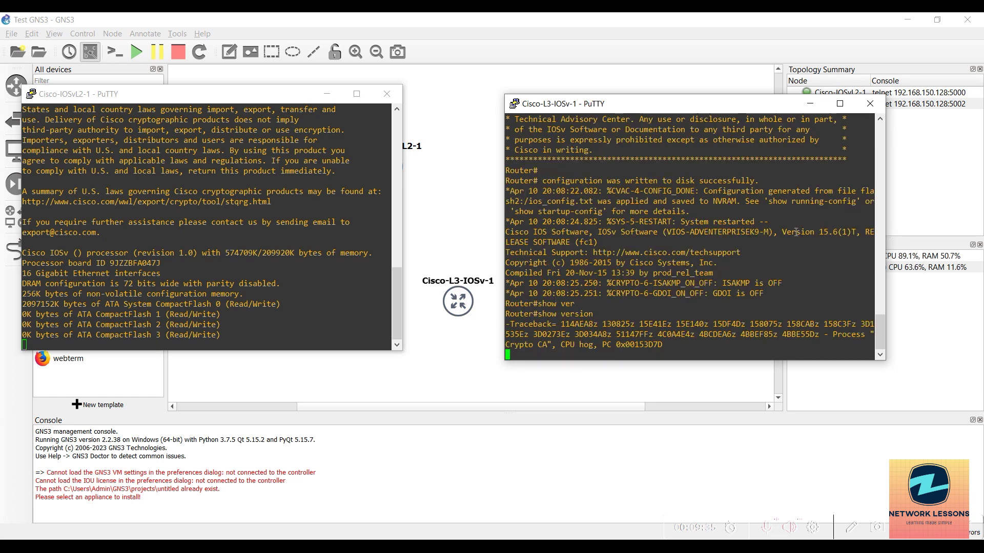
{"action": "left_click_drag", "start_coordinate": [797, 232], "coordinate": [811, 229]}
{"action": "left_click_drag", "start_coordinate": [791, 191], "coordinate": [842, 191]}
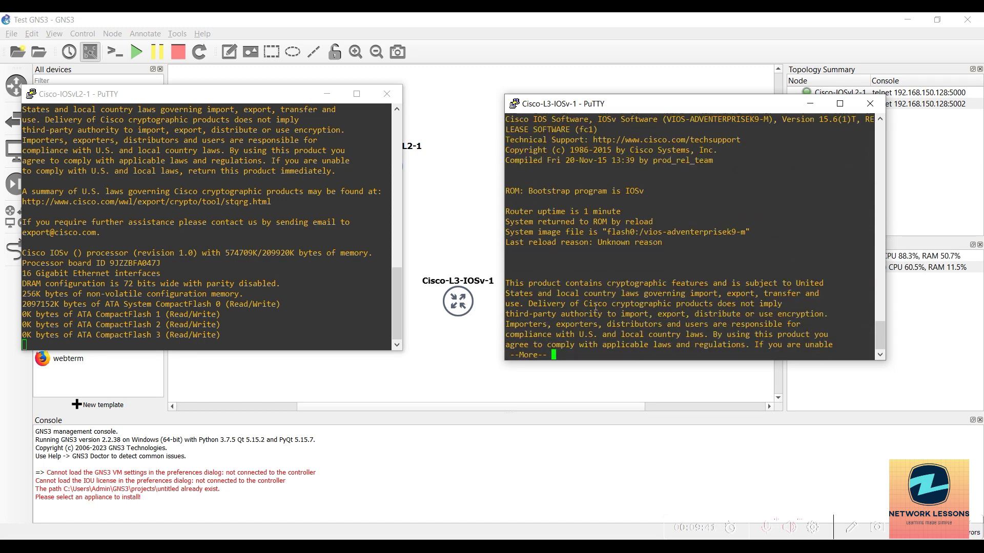
{"action": "scroll", "coordinate": [654, 248], "scroll_direction": "up", "scroll_amount": 10}
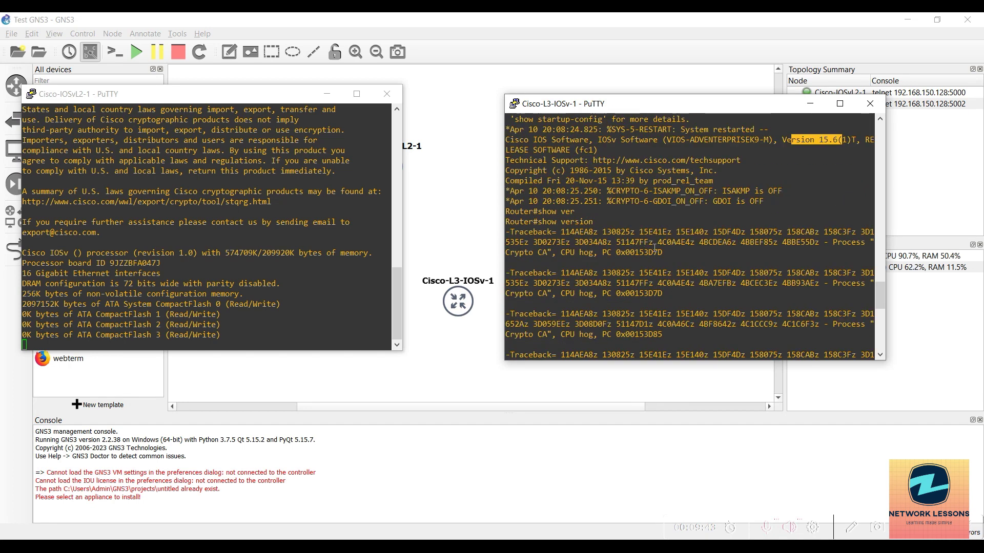
{"action": "scroll", "coordinate": [654, 248], "scroll_direction": "down", "scroll_amount": 4}
{"action": "left_click_drag", "start_coordinate": [774, 275], "coordinate": [839, 275]}
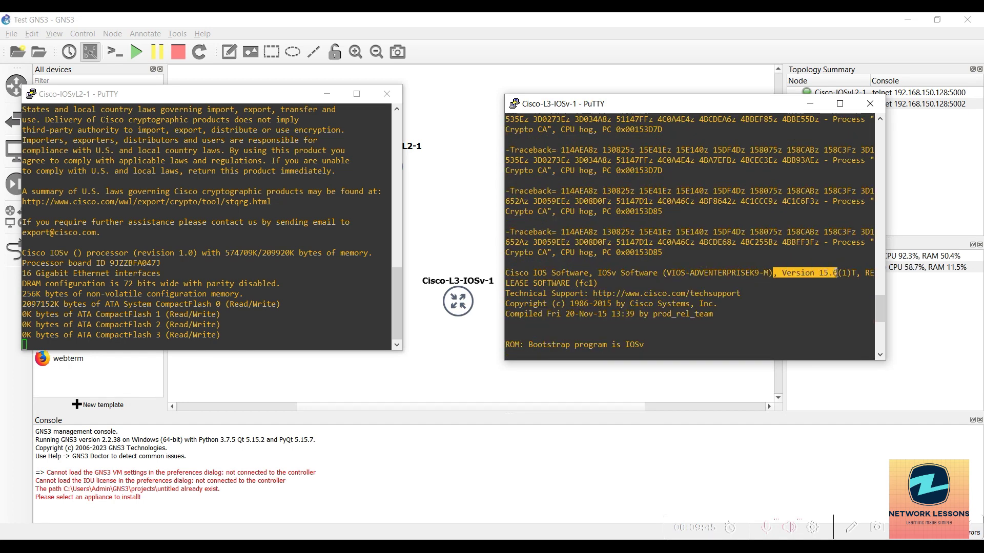
Page through the rest of the router's version output until the command prompt returns.
{"action": "key", "text": "Return"}
{"action": "key", "text": "Return"}
{"action": "key", "text": "Return"}
{"action": "key", "text": "Return"}
{"action": "key", "text": "Return"}
{"action": "key", "text": "Return"}
{"action": "key", "text": "Return"}
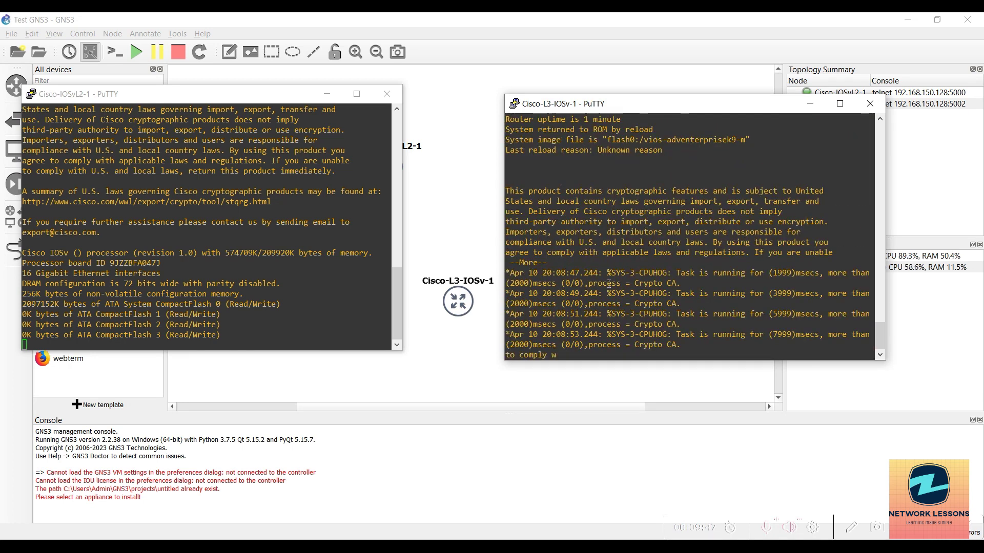
{"action": "key", "text": "Return"}
{"action": "key", "text": "Return"}
{"action": "key", "text": "Return"}
{"action": "key", "text": "Return"}
{"action": "key", "text": "Return"}
{"action": "key", "text": "Return"}
{"action": "key", "text": "Return"}
{"action": "key", "text": "Return"}
{"action": "key", "text": "Return"}
{"action": "key", "text": "Return"}
{"action": "key", "text": "Return"}
{"action": "key", "text": "Return"}
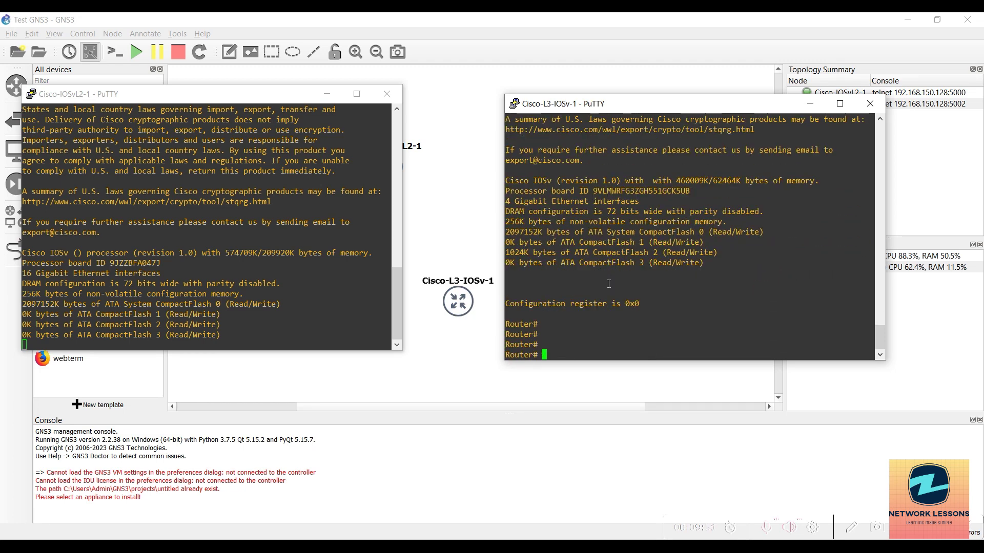
Run sh ip int br on the router and examine its list of GigabitEthernet interfaces.
{"action": "type", "text": "sh ip int br"}
{"action": "key", "text": "Return"}
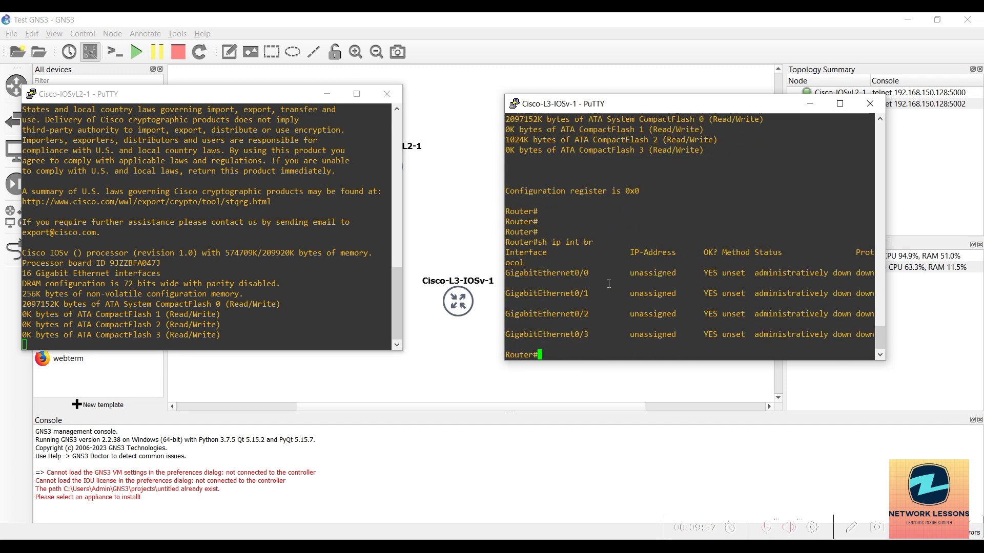
{"action": "left_click_drag", "start_coordinate": [517, 267], "coordinate": [596, 330]}
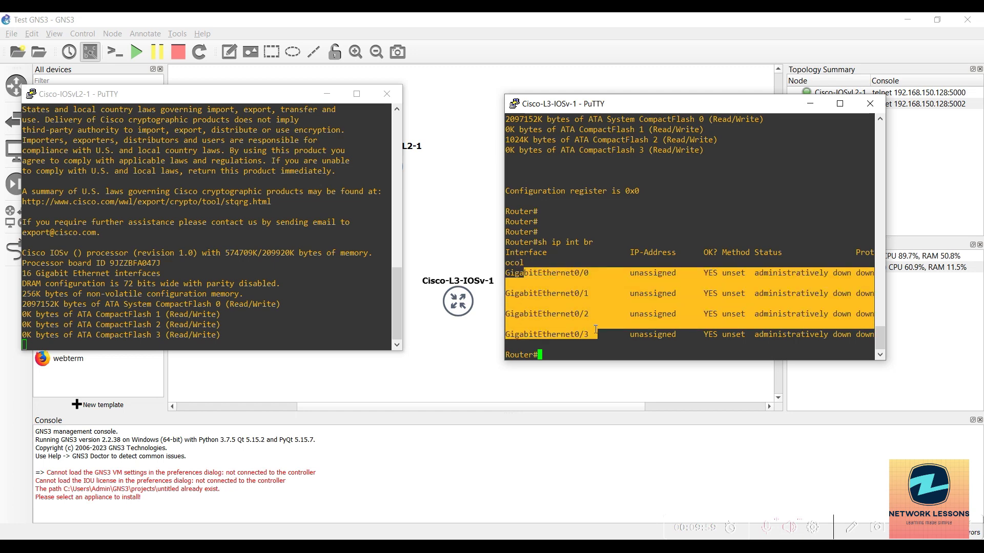
Display the router's IP routing table with sh ip route.
{"action": "left_click", "coordinate": [582, 355]}
{"action": "type", "text": "sh route"}
{"action": "key", "text": "Return"}
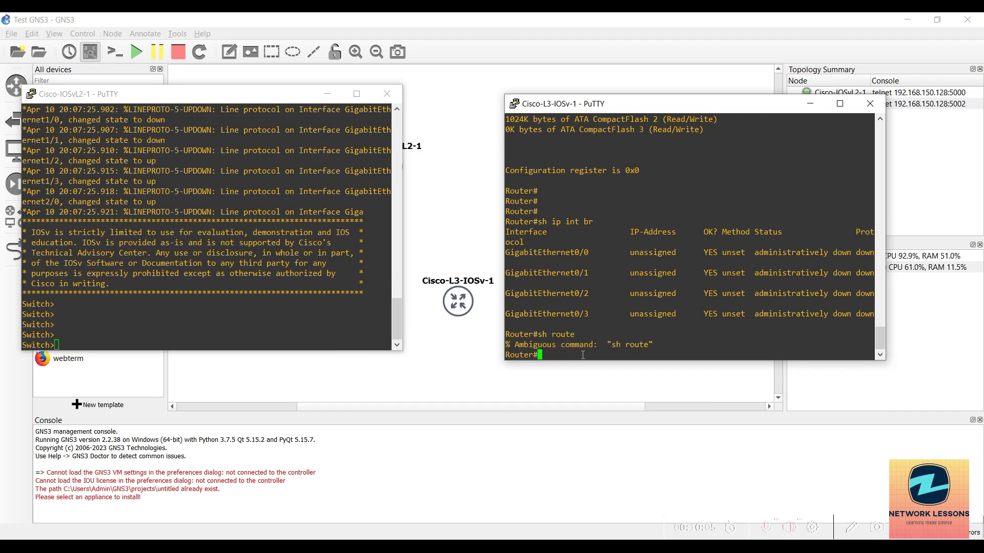
{"action": "type", "text": "sh ip route"}
{"action": "key", "text": "Return"}
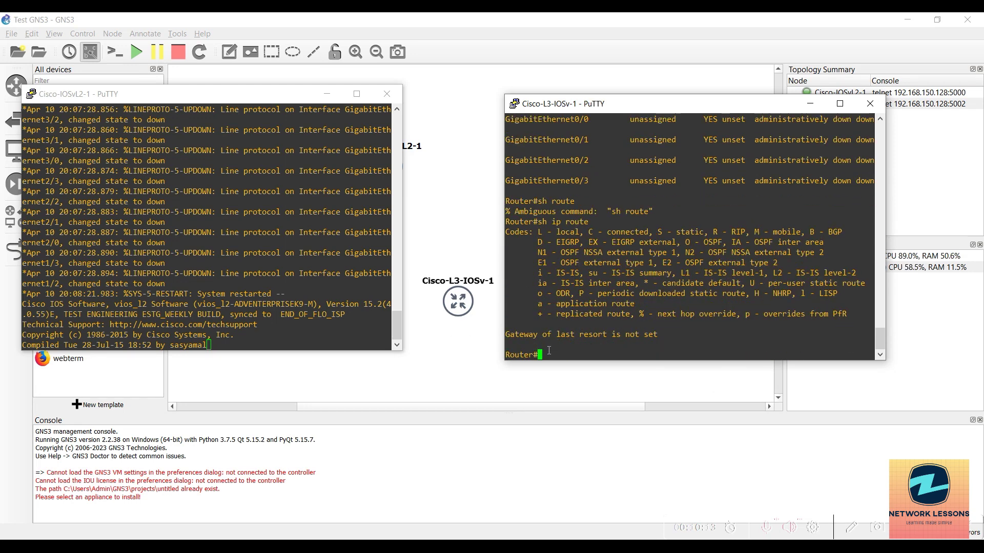
Enter the router's global configuration mode and enable interface gigabitEthernet 0/0 with no shut.
{"action": "type", "text": "config t"}
{"action": "key", "text": "Return"}
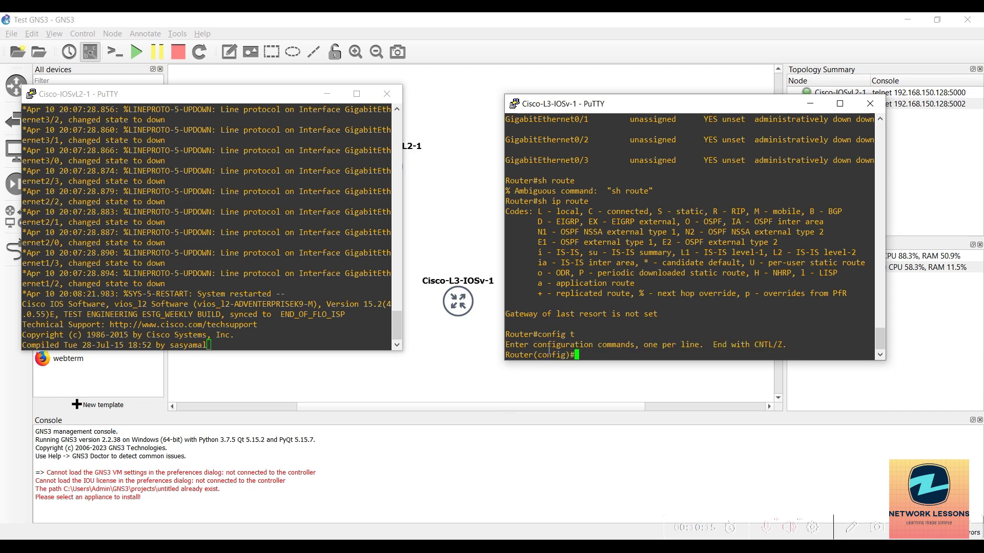
{"action": "type", "text": "inter gi"}
{"action": "key", "text": "Tab"}
{"action": "type", "text": "1/"}
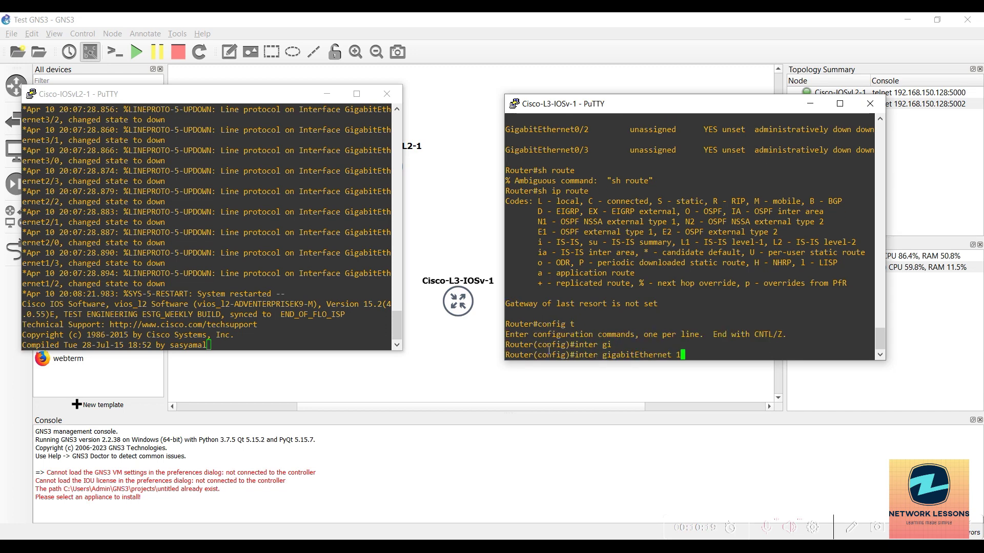
{"action": "key", "text": "BackSpace"}
{"action": "key", "text": "BackSpace"}
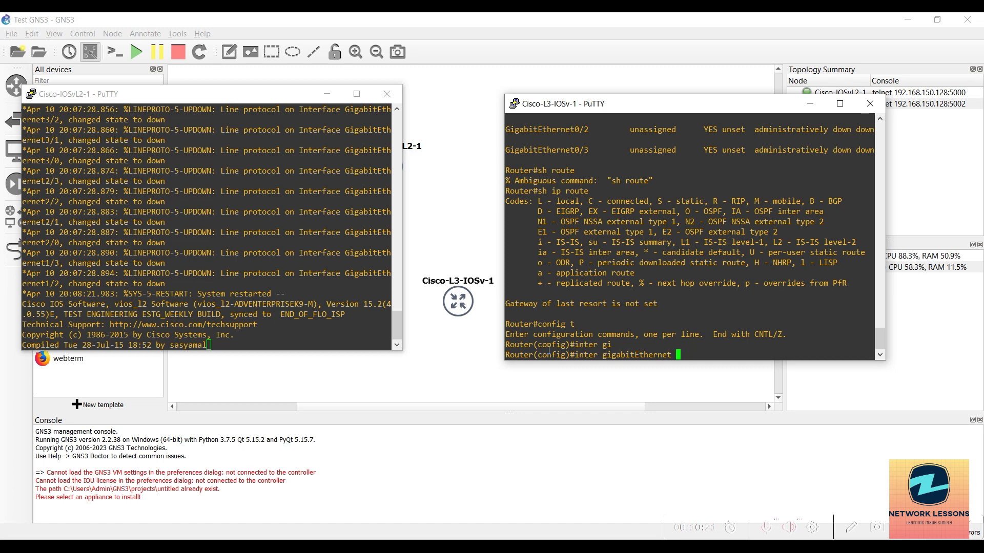
{"action": "type", "text": "0/0"}
{"action": "key", "text": "Return"}
{"action": "type", "text": "no sh"}
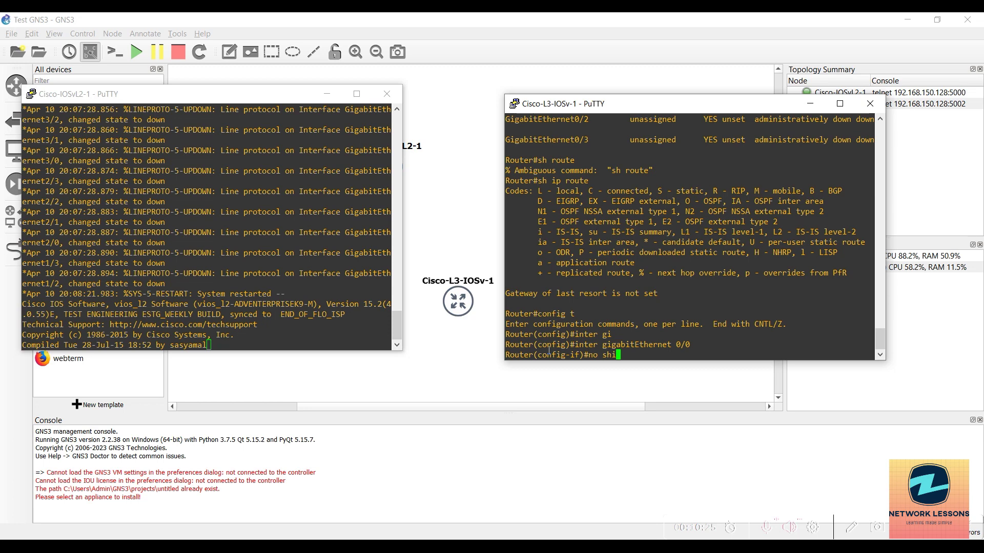
{"action": "type", "text": "ut"}
{"action": "key", "text": "Return"}
Assign IP address 10.1.1.1 with mask 255.255.255.0 to the router's gigabitEthernet 0/0 interface and end configuration mode.
{"action": "type", "text": "ip add"}
{"action": "key", "text": "Tab"}
{"action": "type", "text": "10"}
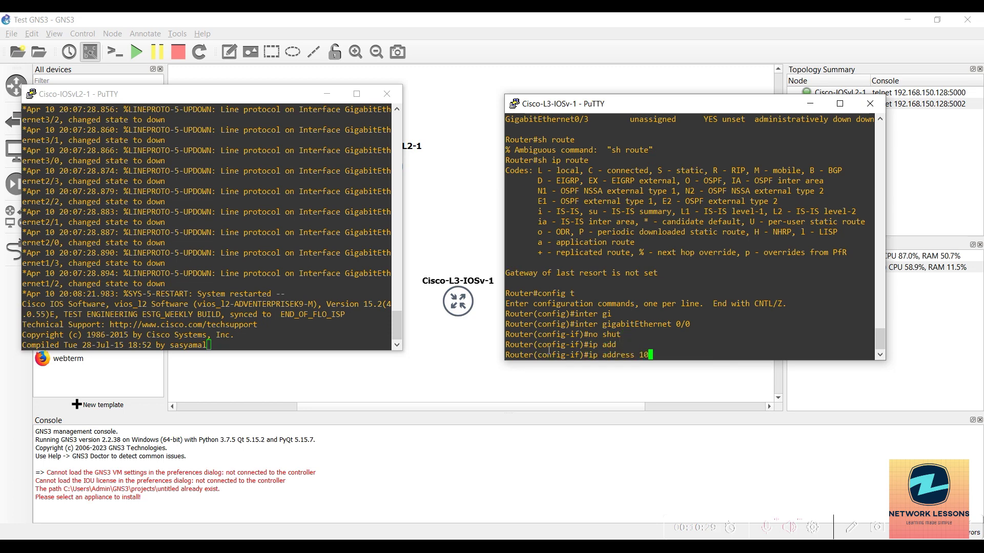
{"action": "type", "text": ".1.1.1 255."}
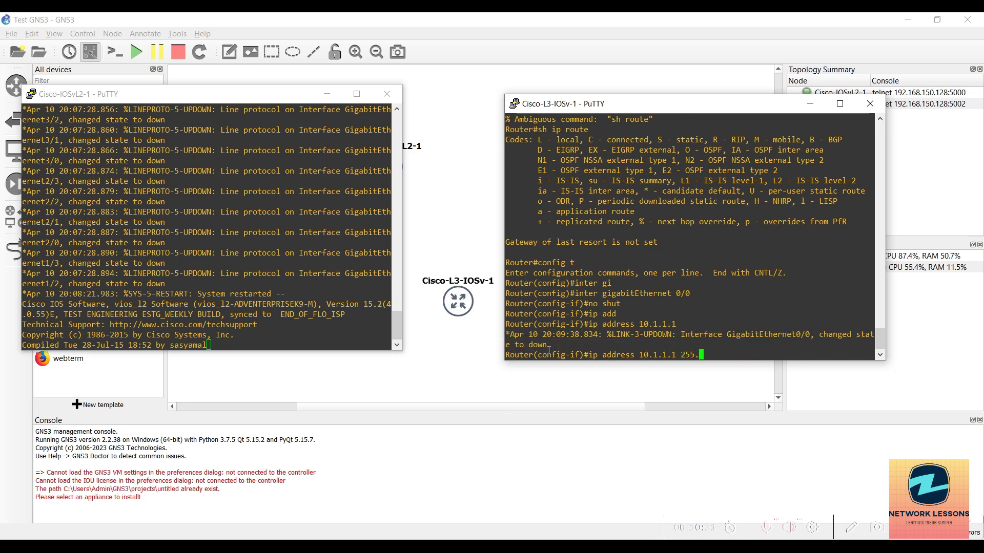
{"action": "type", "text": "255.255.0"}
{"action": "key", "text": "Return"}
{"action": "key", "text": "Return"}
{"action": "key", "text": "Return"}
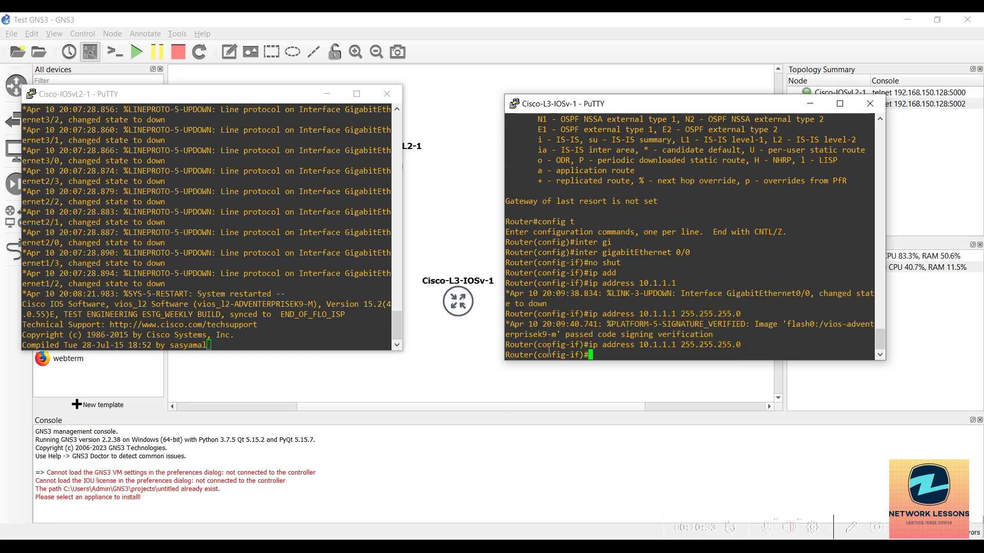
{"action": "key", "text": "Return"}
{"action": "type", "text": "end"}
{"action": "key", "text": "Return"}
{"action": "key", "text": "Return"}
Display the router's IP routes and brief interface summary, and check the status of GigabitEthernet0/0.
{"action": "type", "text": "sh ip route"}
{"action": "key", "text": "Return"}
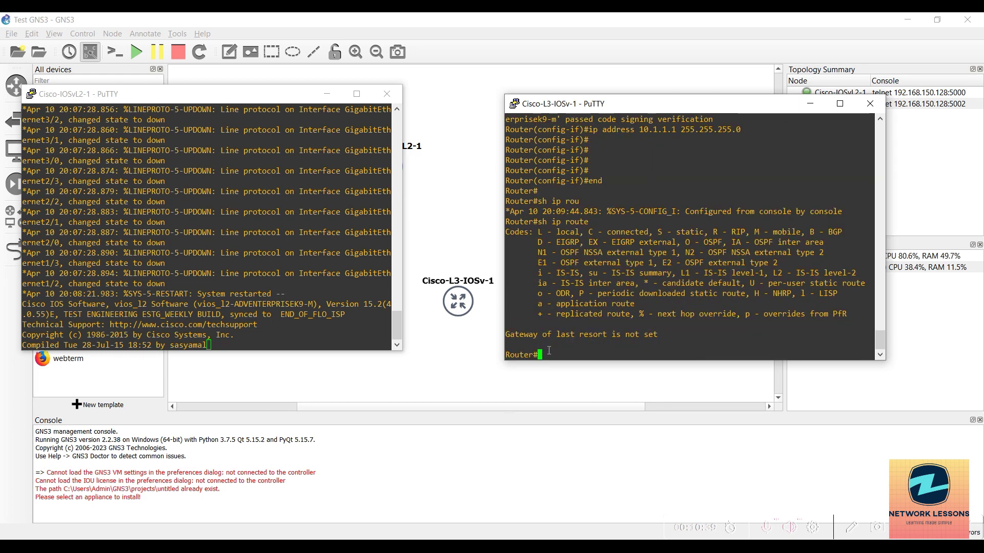
{"action": "type", "text": "sh ip "}
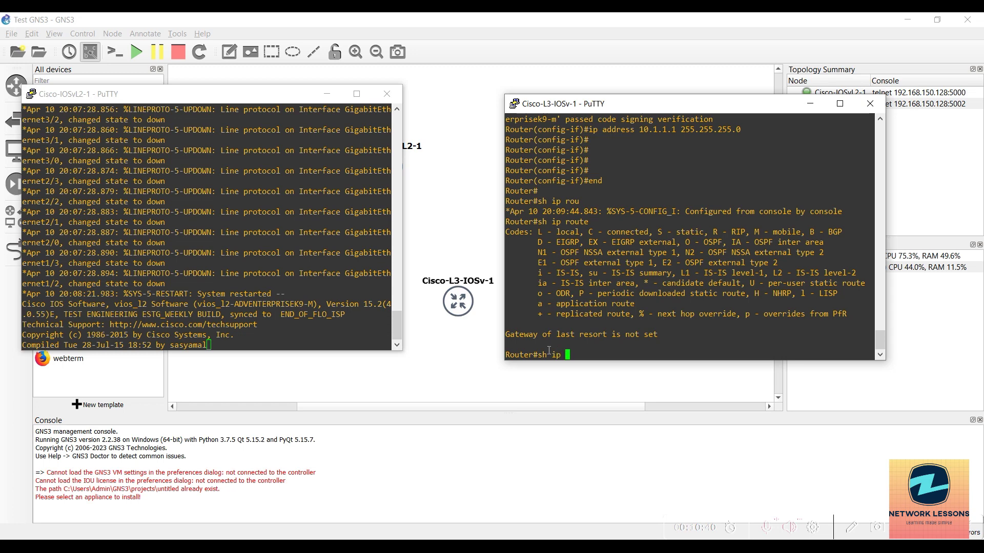
{"action": "type", "text": "int br"}
{"action": "key", "text": "Return"}
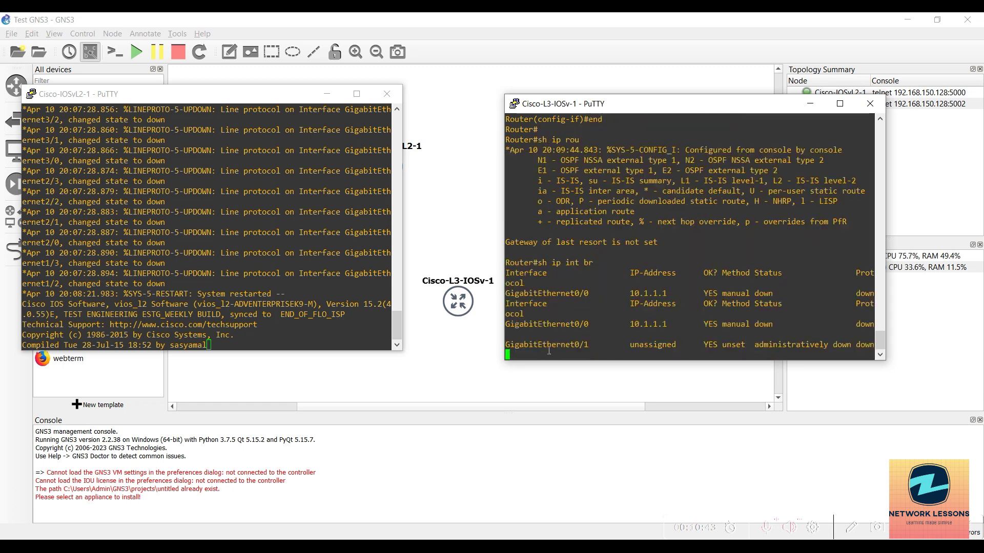
{"action": "left_click_drag", "start_coordinate": [762, 270], "coordinate": [776, 273]}
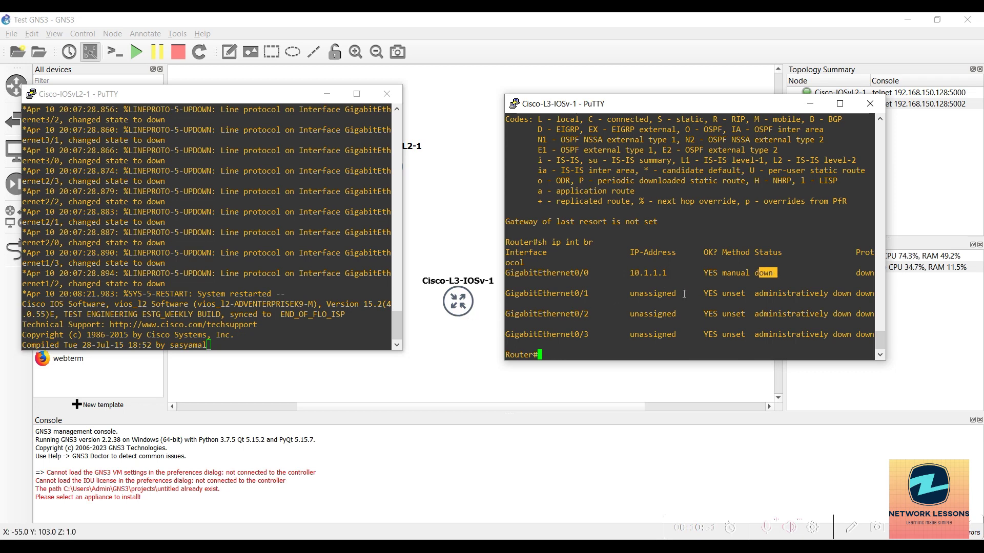
Bring up the command prompt on the Cisco-IOSvL2-1 console and enter privileged mode with en.
{"action": "left_click", "coordinate": [291, 285]}
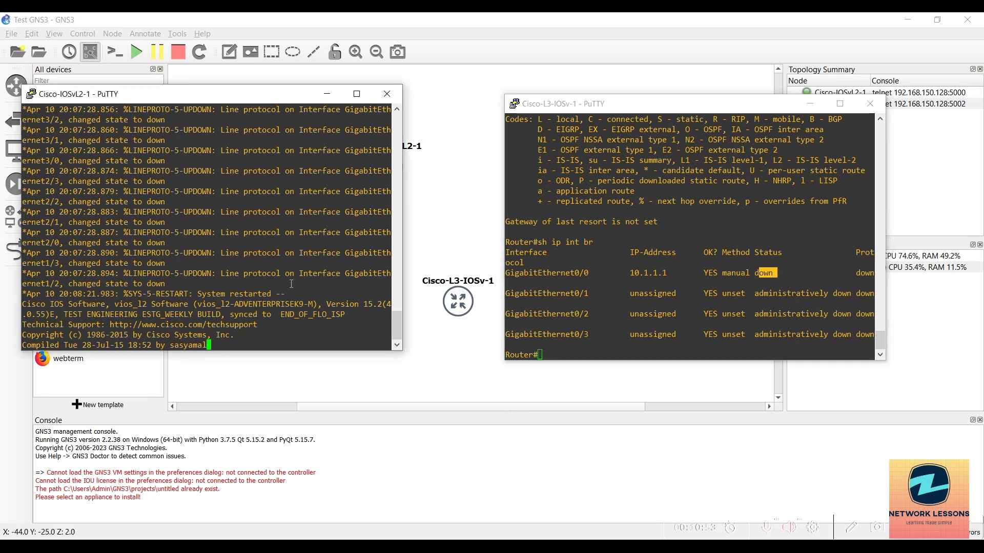
{"action": "key", "text": "Return"}
{"action": "key", "text": "Return"}
{"action": "key", "text": "Return"}
{"action": "key", "text": "Return"}
{"action": "key", "text": "Return"}
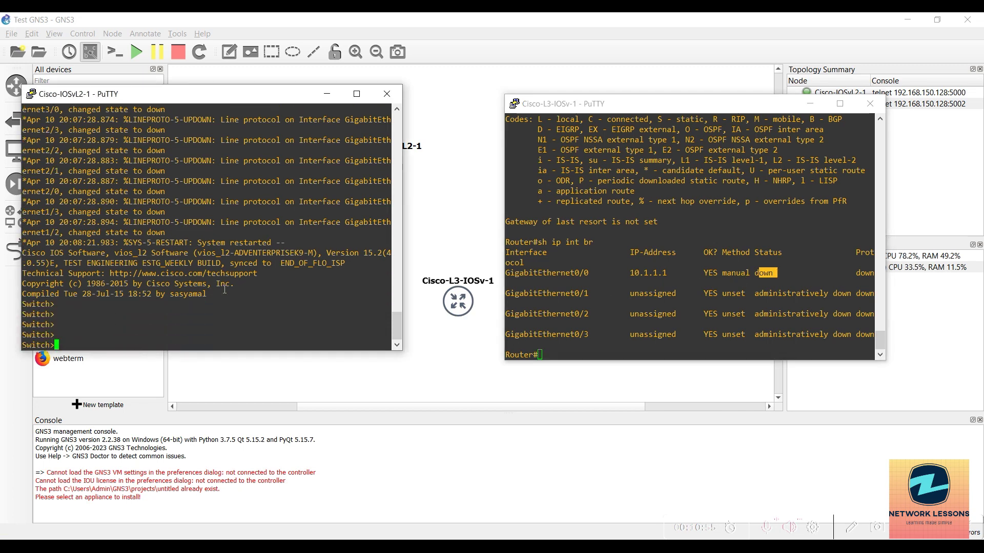
{"action": "type", "text": "en"}
{"action": "key", "text": "Return"}
{"action": "key", "text": "Return"}
{"action": "key", "text": "Return"}
Run sh version on the switch, examine its IOS version line and page to the end of the output.
{"action": "type", "text": "sh ver"}
{"action": "key", "text": "Tab"}
{"action": "key", "text": "Return"}
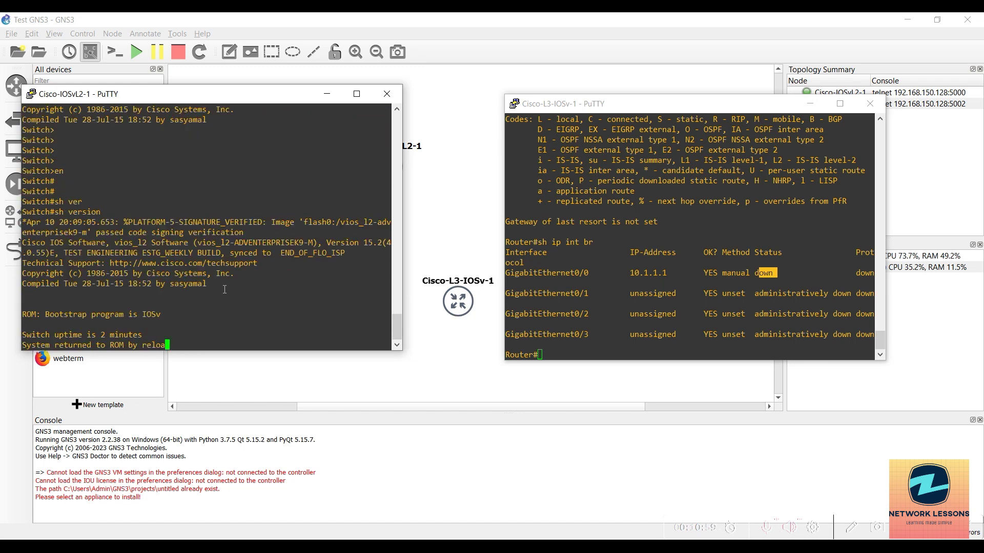
{"action": "scroll", "coordinate": [271, 179], "scroll_direction": "up", "scroll_amount": 4}
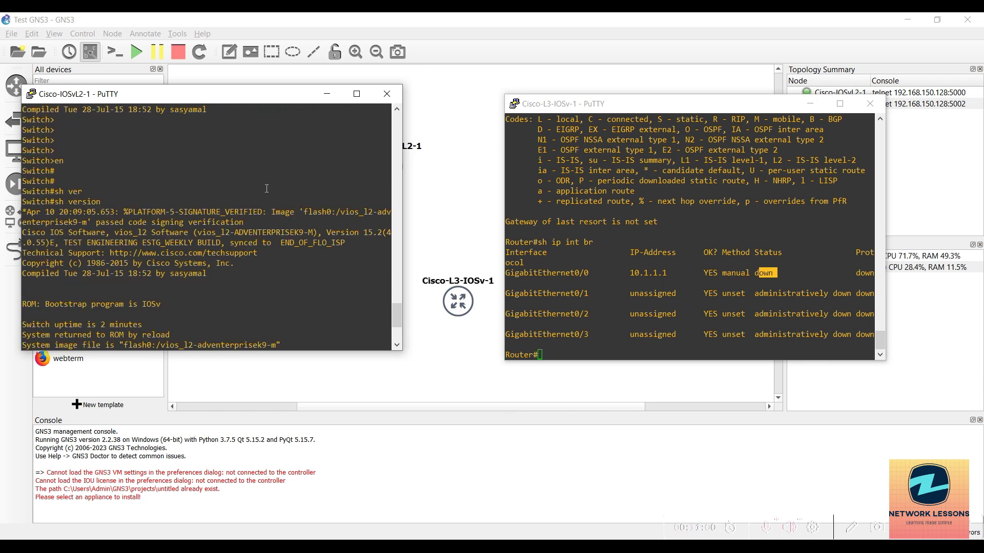
{"action": "triple_click", "coordinate": [331, 241]}
{"action": "scroll", "coordinate": [157, 338], "scroll_direction": "down", "scroll_amount": 4}
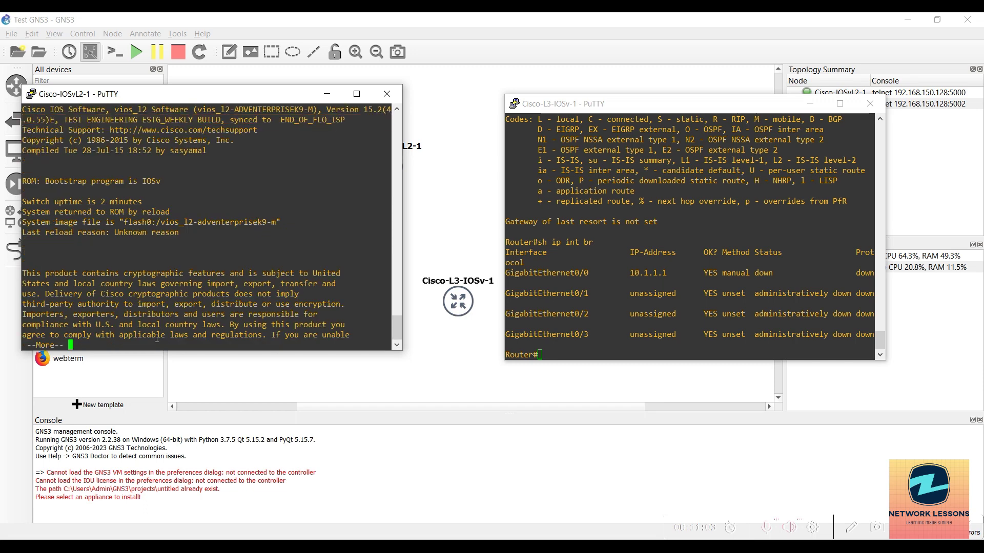
{"action": "key", "text": "space"}
Display the switch's VLAN summary with sh vlan summary.
{"action": "type", "text": "sh vla"}
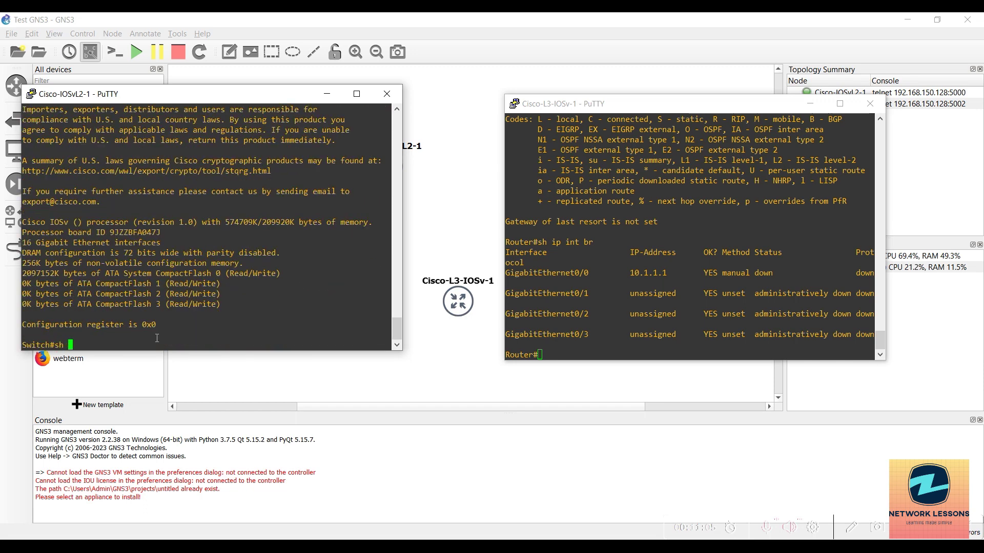
{"action": "key", "text": "Tab"}
{"action": "type", "text": "n"}
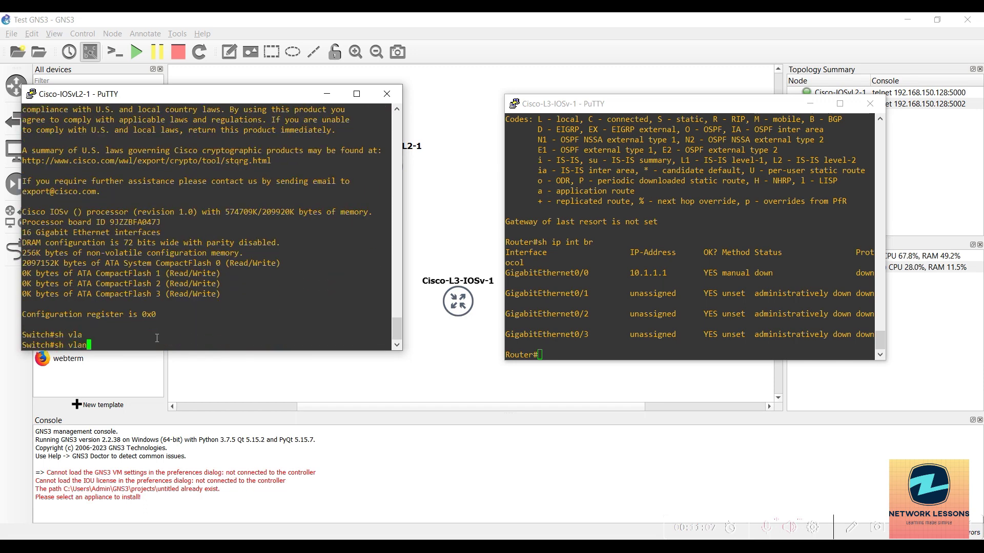
{"action": "key", "text": "Tab"}
{"action": "type", "text": "su"}
{"action": "key", "text": "Tab"}
{"action": "key", "text": "Return"}
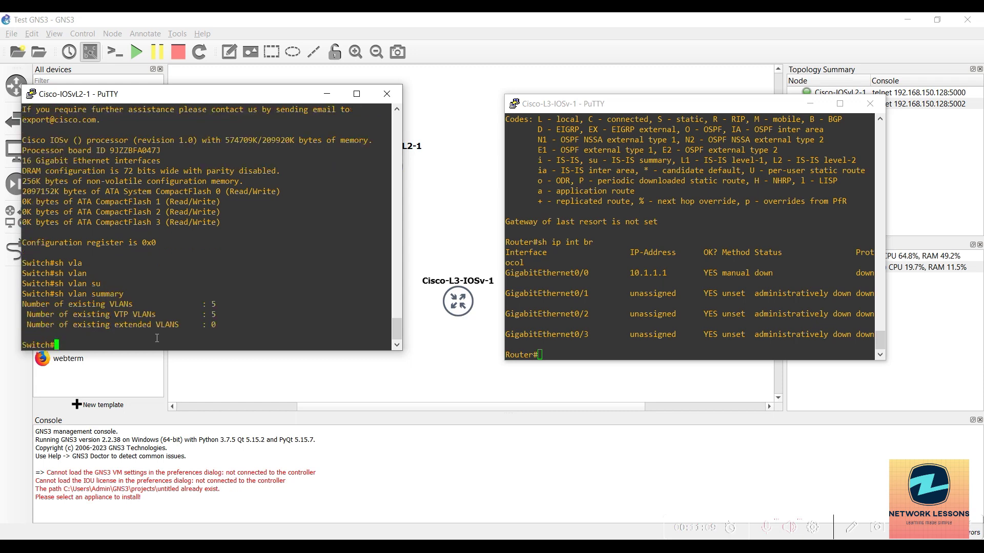
List the switch's VLANs and their assigned ports with sh vlan brief.
{"action": "key", "text": "Up"}
{"action": "key", "text": "BackSpace"}
{"action": "key", "text": "BackSpace"}
{"action": "key", "text": "BackSpace"}
{"action": "key", "text": "BackSpace"}
{"action": "key", "text": "BackSpace"}
{"action": "key", "text": "BackSpace"}
{"action": "type", "text": "br"}
{"action": "key", "text": "Tab"}
{"action": "key", "text": "Return"}
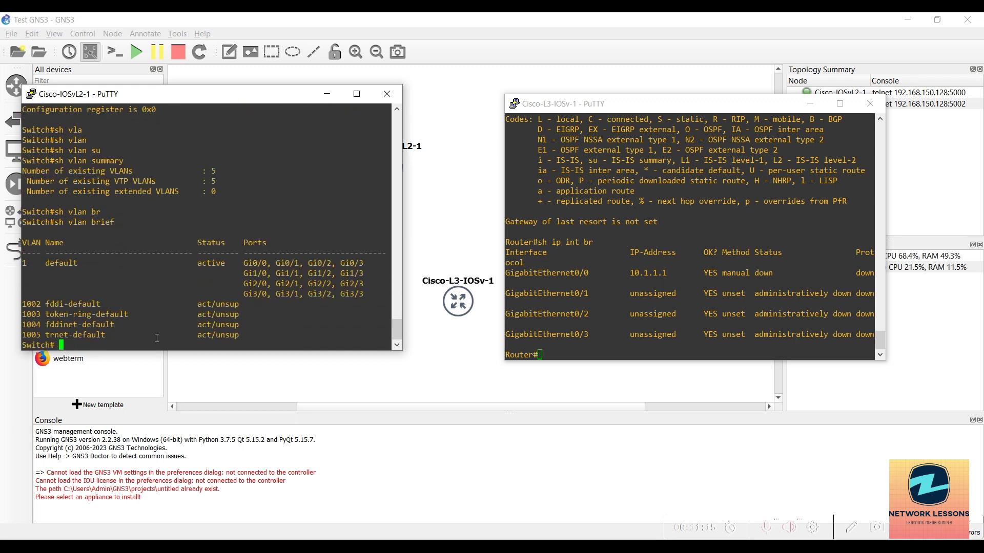
Check the state of all switch ports with show interfaces status.
{"action": "type", "text": "show interf"}
{"action": "key", "text": "Tab"}
{"action": "type", "text": "stat"}
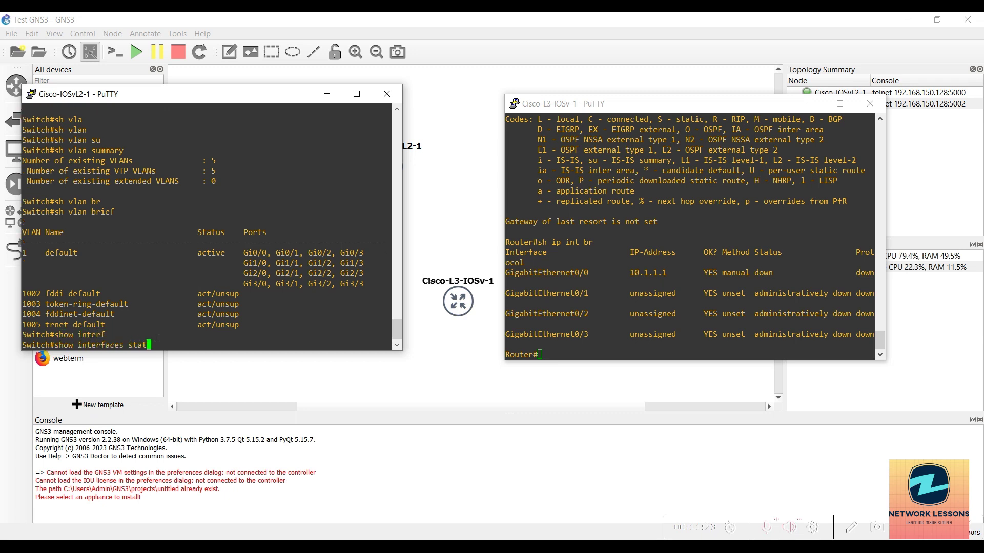
{"action": "type", "text": "u"}
{"action": "key", "text": "Tab"}
{"action": "key", "text": "Return"}
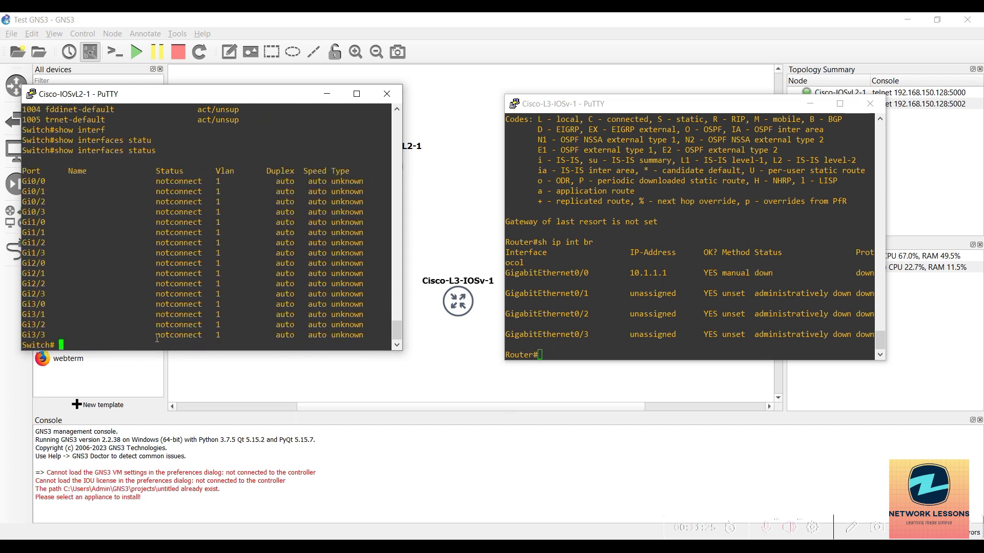
List the available options of the sh standby command on the switch using the ? help.
{"action": "type", "text": "sh vt"}
{"action": "key", "text": "Tab"}
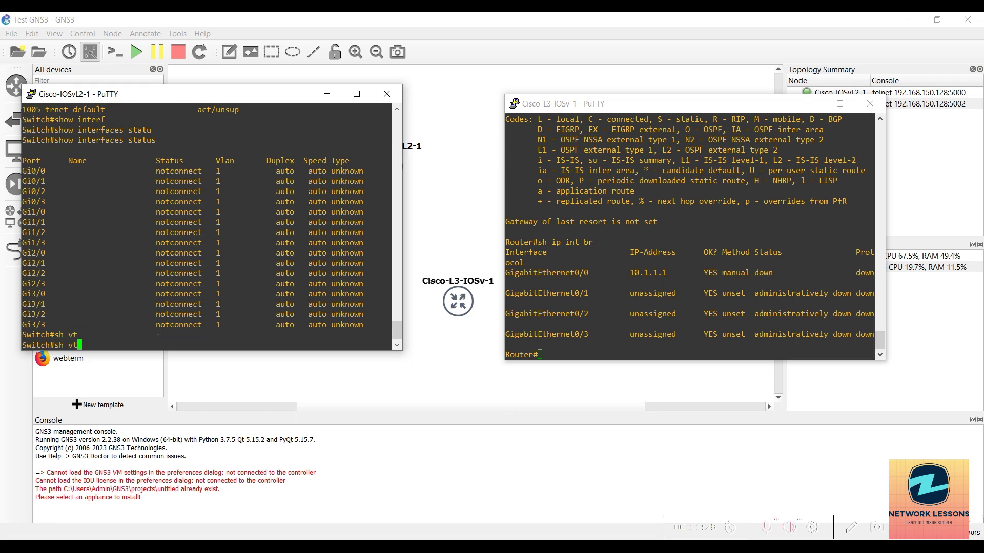
{"action": "key", "text": "BackSpace"}
{"action": "key", "text": "BackSpace"}
{"action": "type", "text": "st"}
{"action": "key", "text": "Tab"}
{"action": "type", "text": "an"}
{"action": "key", "text": "Tab"}
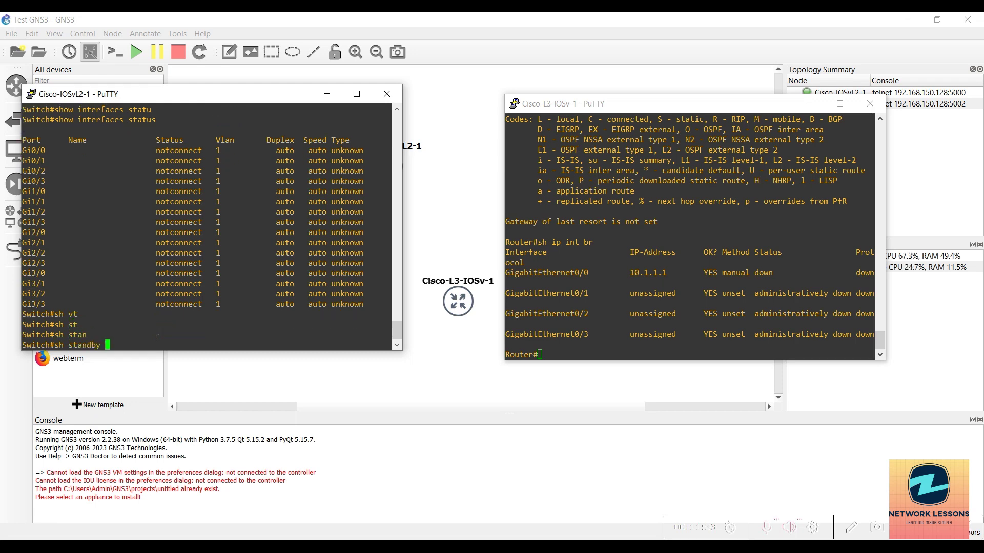
{"action": "type", "text": "?"}
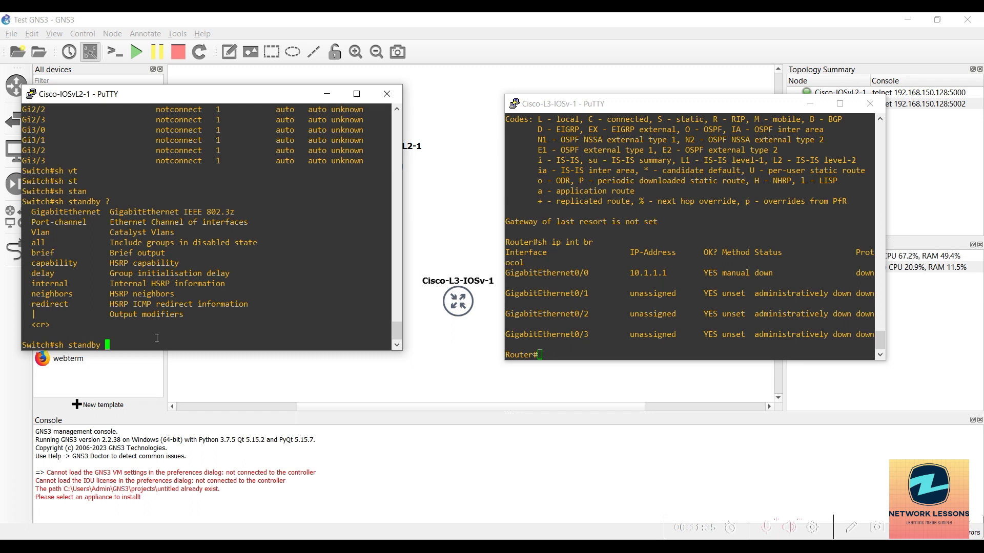
Run sh standby all on the switch to check all HSRP groups, including disabled ones.
{"action": "type", "text": "a"}
{"action": "type", "text": "l"}
{"action": "key", "text": "Tab"}
{"action": "key", "text": "Return"}
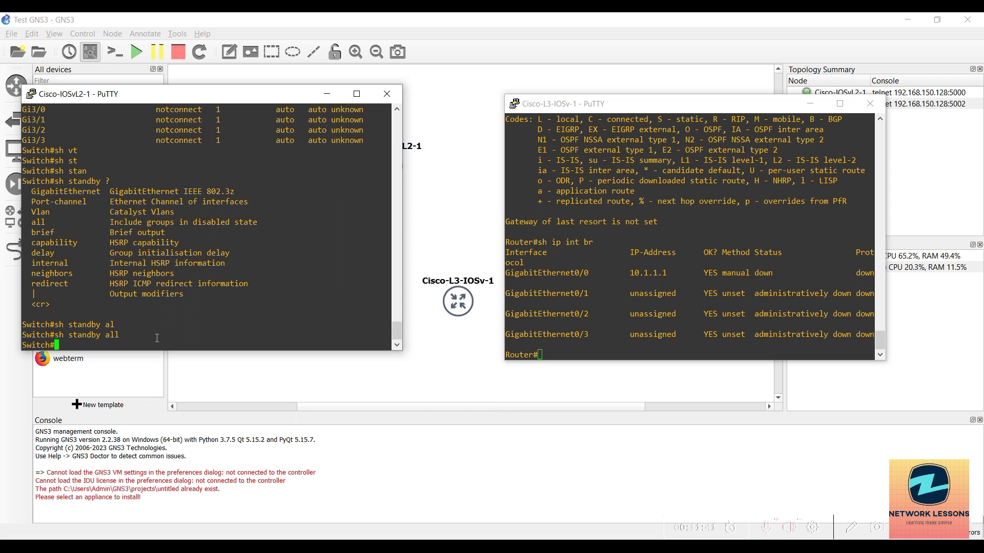
Run sh ip int br on the switch and highlight the listed rows from GigabitEthernet0/0 through GigabitEthernet3/3.
{"action": "type", "text": "sh ip int br"}
{"action": "key", "text": "Return"}
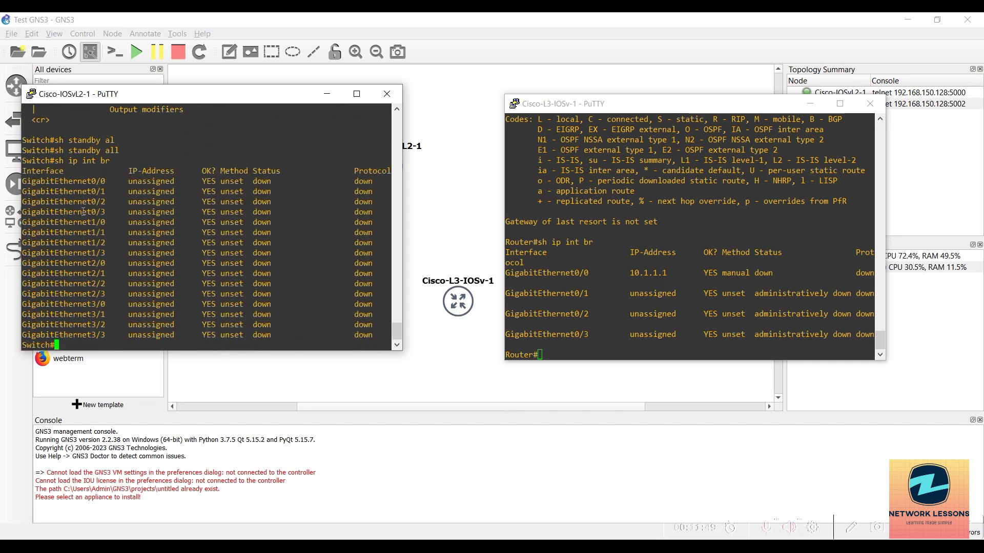
{"action": "left_click_drag", "start_coordinate": [73, 181], "coordinate": [165, 304]}
{"action": "left_click", "coordinate": [209, 324]}
{"action": "left_click_drag", "start_coordinate": [273, 334], "coordinate": [25, 181]}
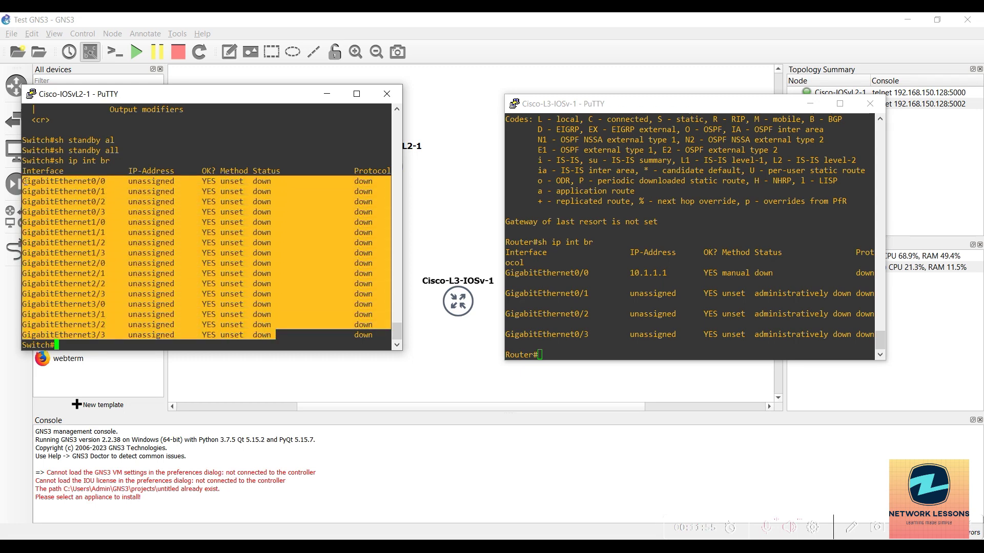